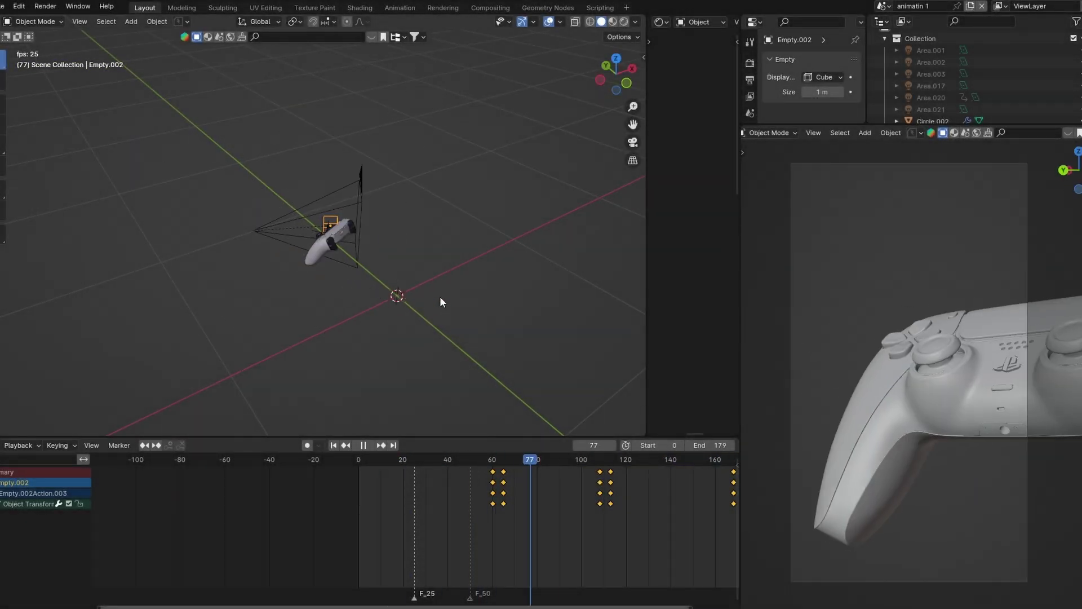
Set the force field's strength to -200 and play back the rock simulation
key("space")
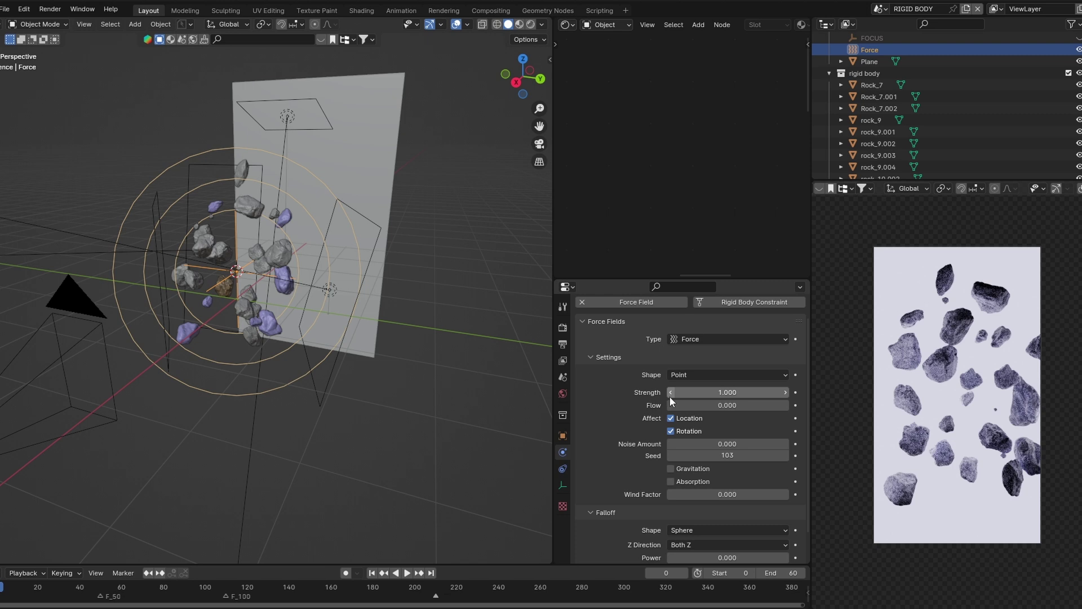
key("Return")
key("space")
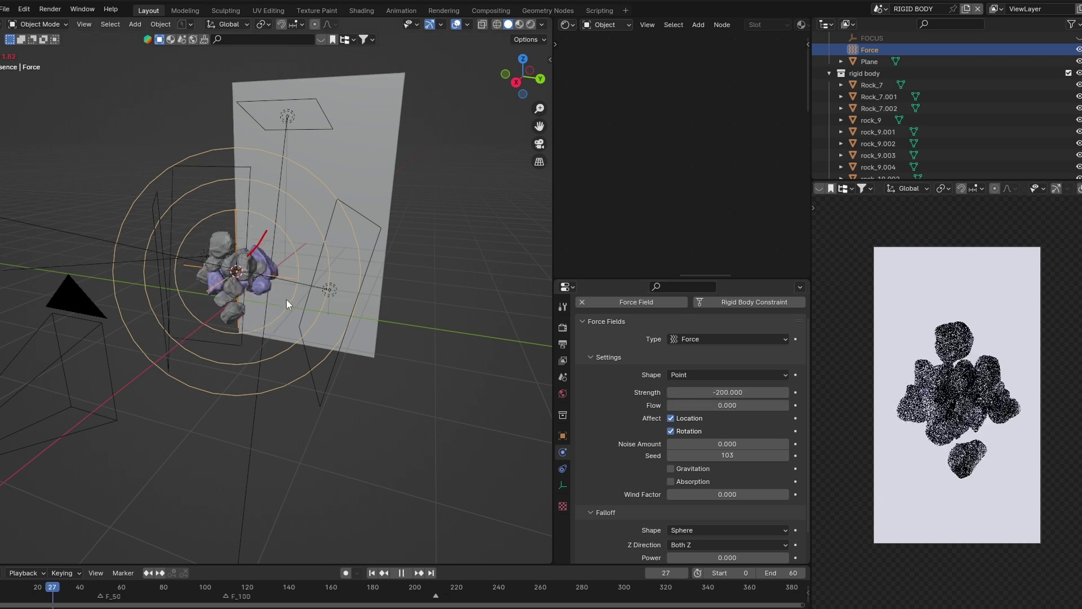
key("space")
scroll(378, 369, "up", 20, "alt")
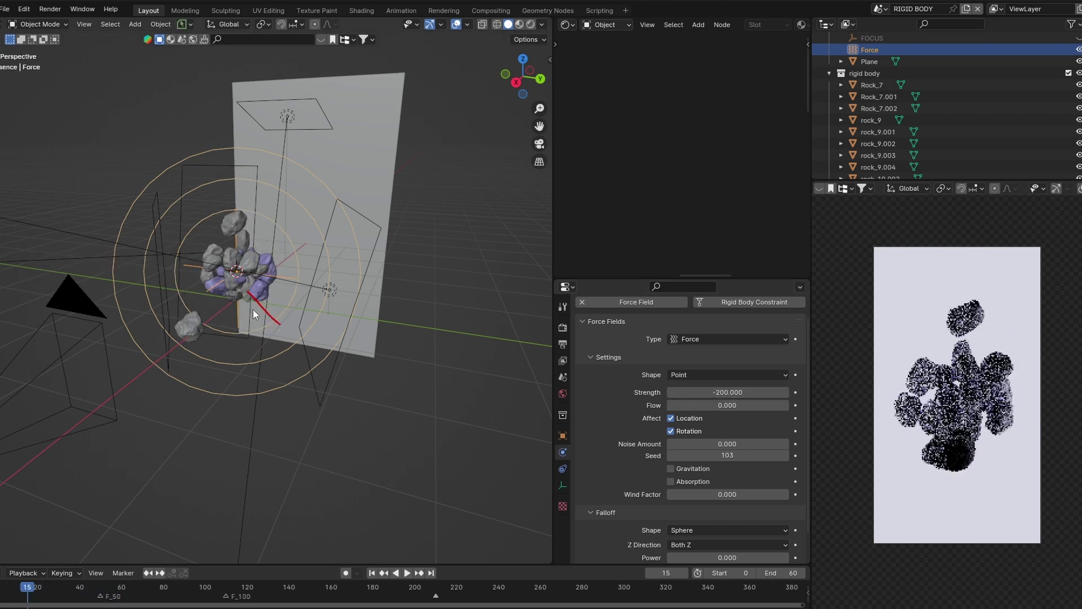
Set the force field's flow to 0.2 and replay the simulation from the first frame
middle_click_drag(252, 309, 218, 330)
scroll(218, 330, "up", 3)
left_click(735, 406)
type(".2")
key("Return")
key("shift+Left")
key("space")
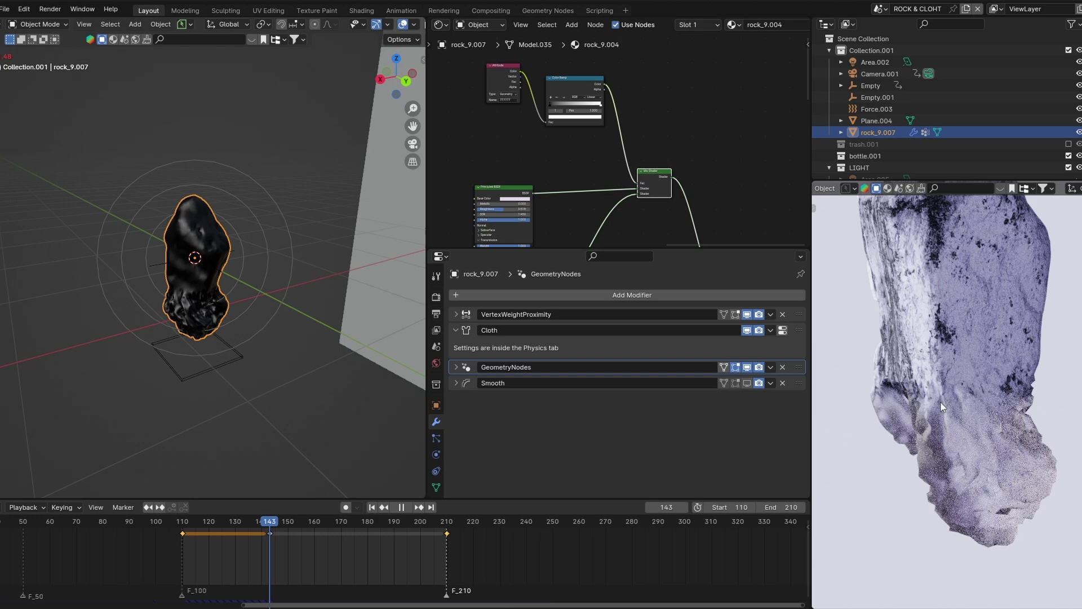
Show the Smooth modifier of rock_9.007 in the viewport and play back the cloth simulation
key("space")
left_click(746, 383)
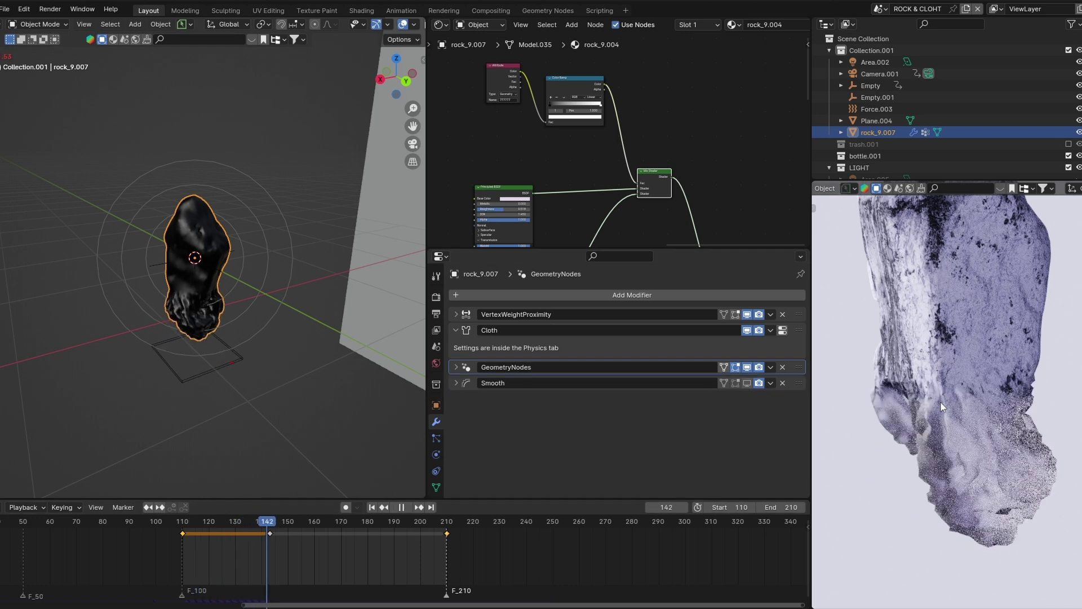
key("space")
scroll(950, 397, "down", 4)
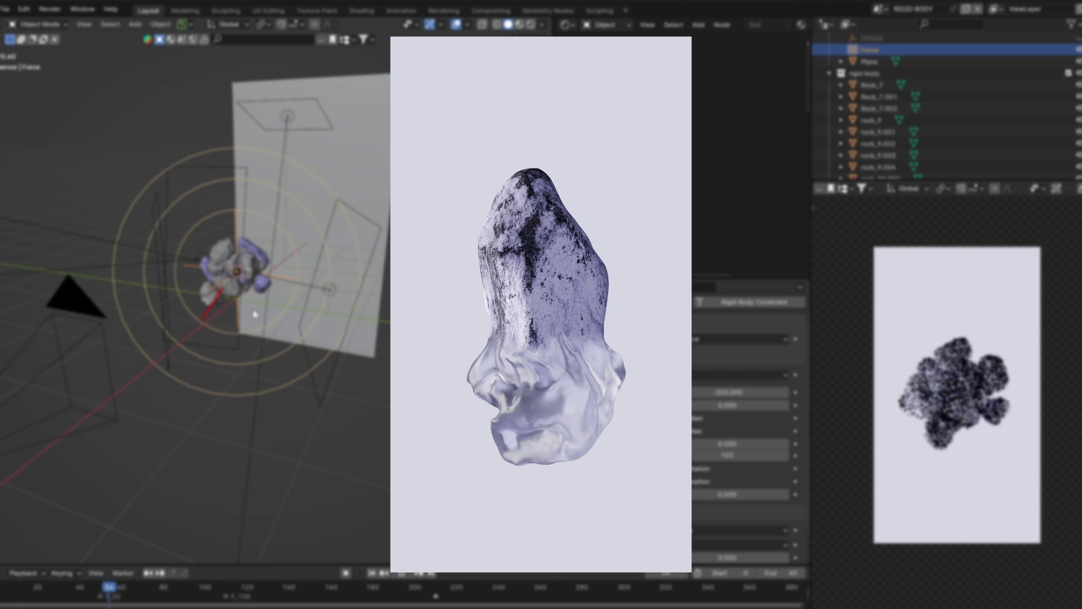
Replay the rigid body rock simulation and open the force field's flow value for editing
key("space")
middle_click_drag(256, 311, 215, 316)
scroll(215, 316, "up", 4)
scroll(214, 316, "down", 2)
left_click(718, 406)
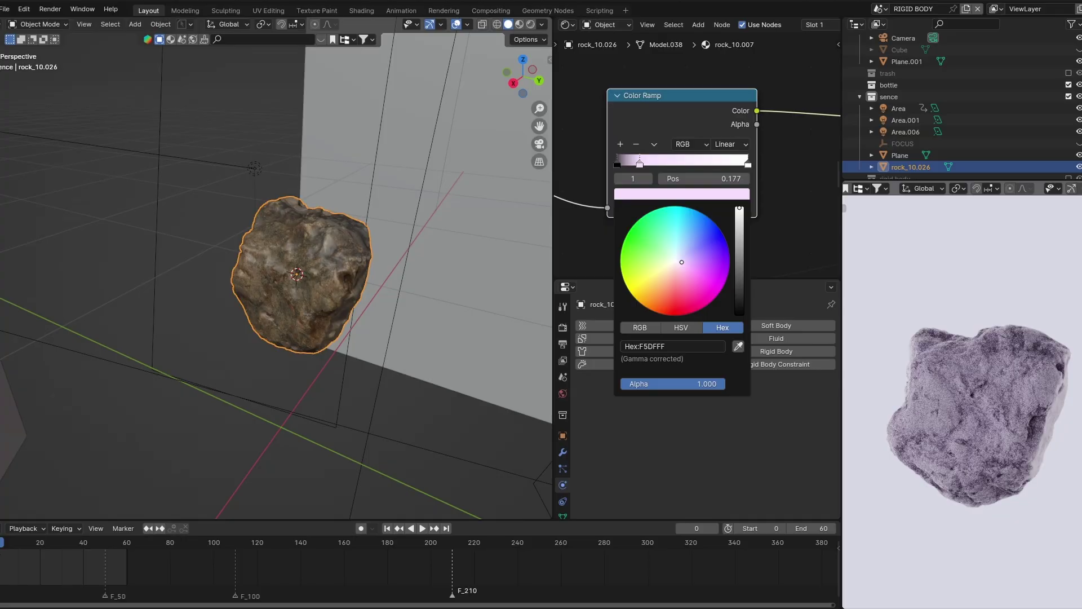
Adjust the rock's Color Ramp with a light lilac stop at 0.155 and a black end stop, and add another stop
left_click_drag(617, 165, 719, 177)
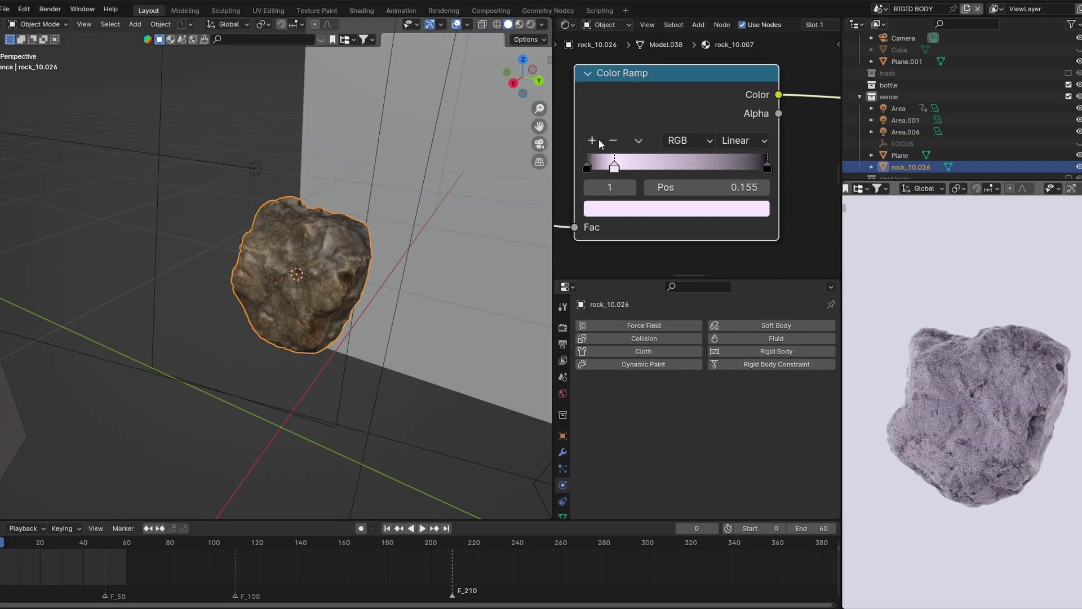
left_click(597, 141)
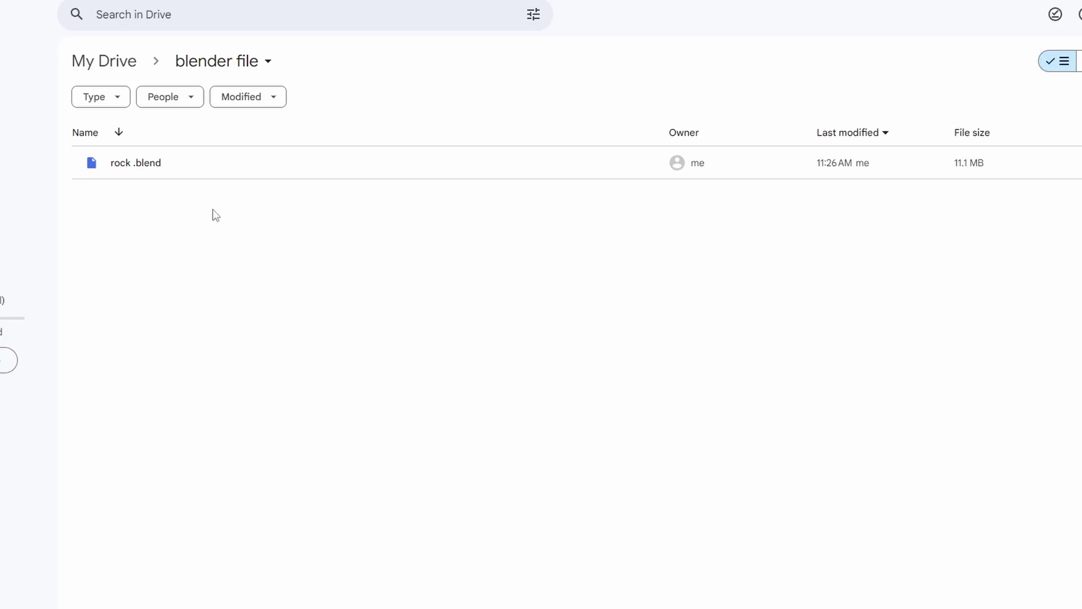
Open the rock .blend file from the blender file folder in Google Drive
double_click(152, 169)
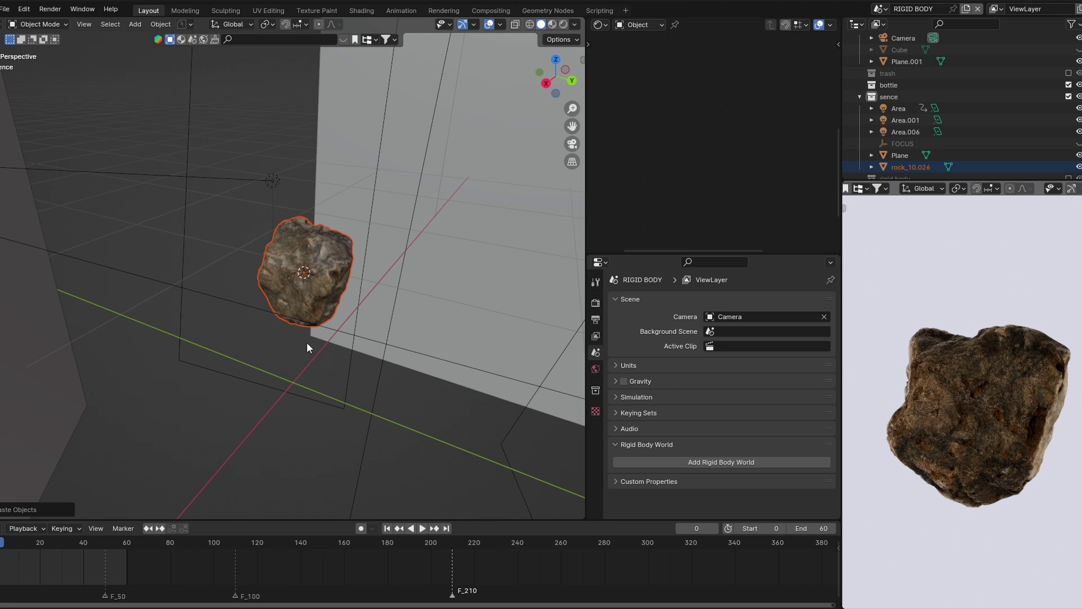
Select rock_10.026 and enlarge the shader editor showing its material nodes
scroll(307, 343, "up", 5)
left_click(394, 321)
scroll(346, 296, "down", 5)
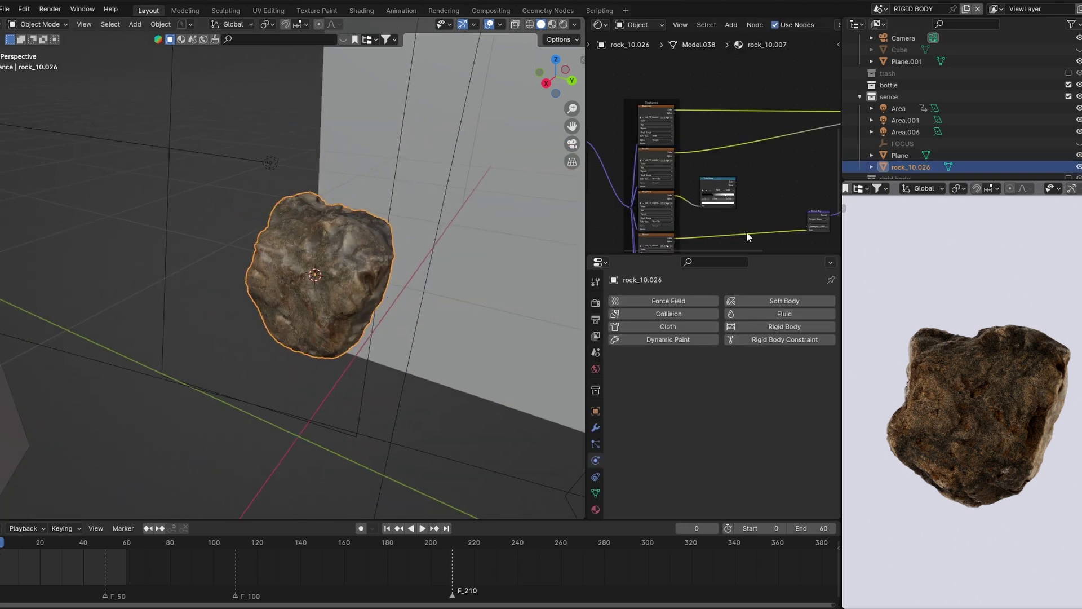
left_click_drag(760, 252, 764, 277)
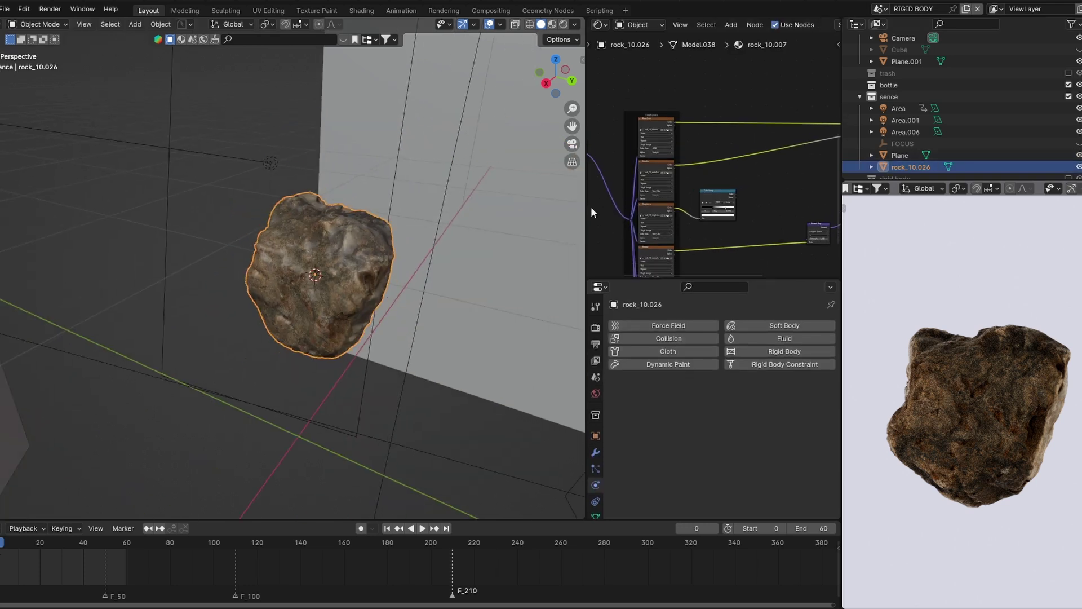
left_click_drag(586, 207, 554, 206)
scroll(683, 168, "up", 3)
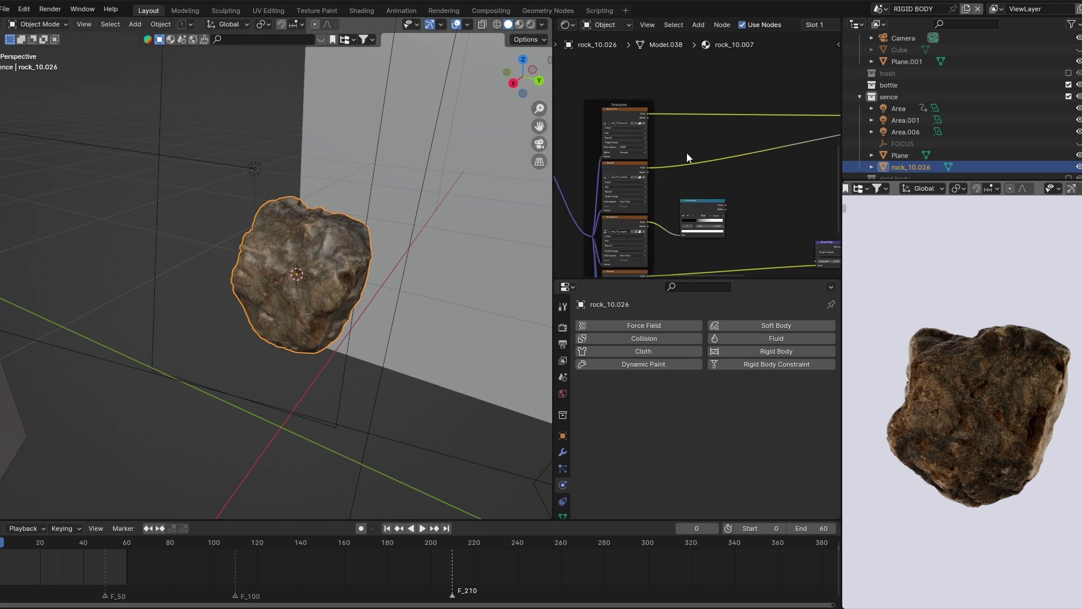
key("shift+a")
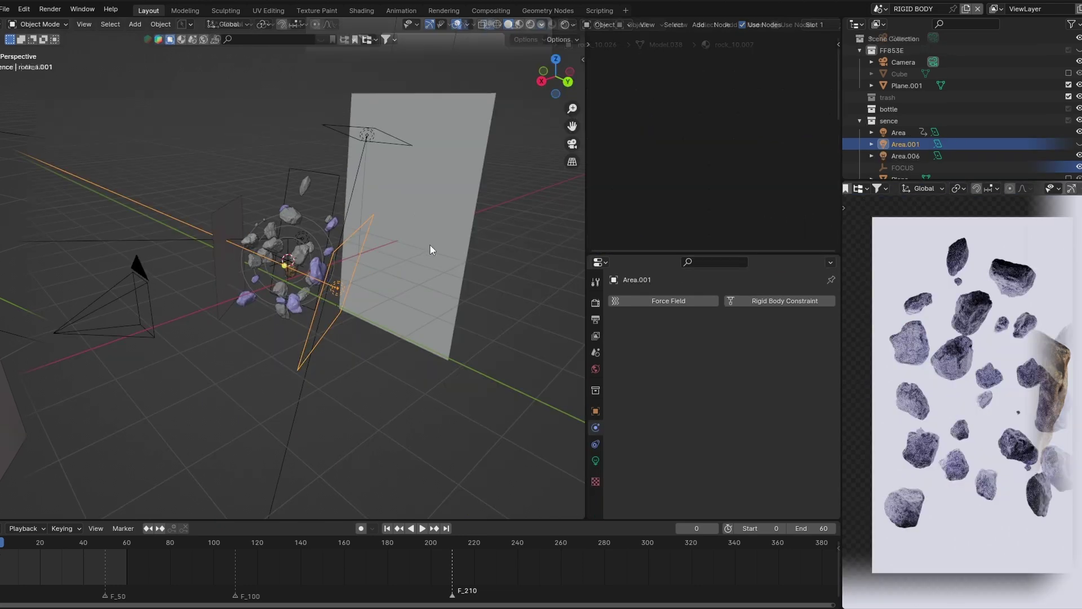
Select the backdrop plane Plane.001 and examine its material nodes
left_click(431, 249)
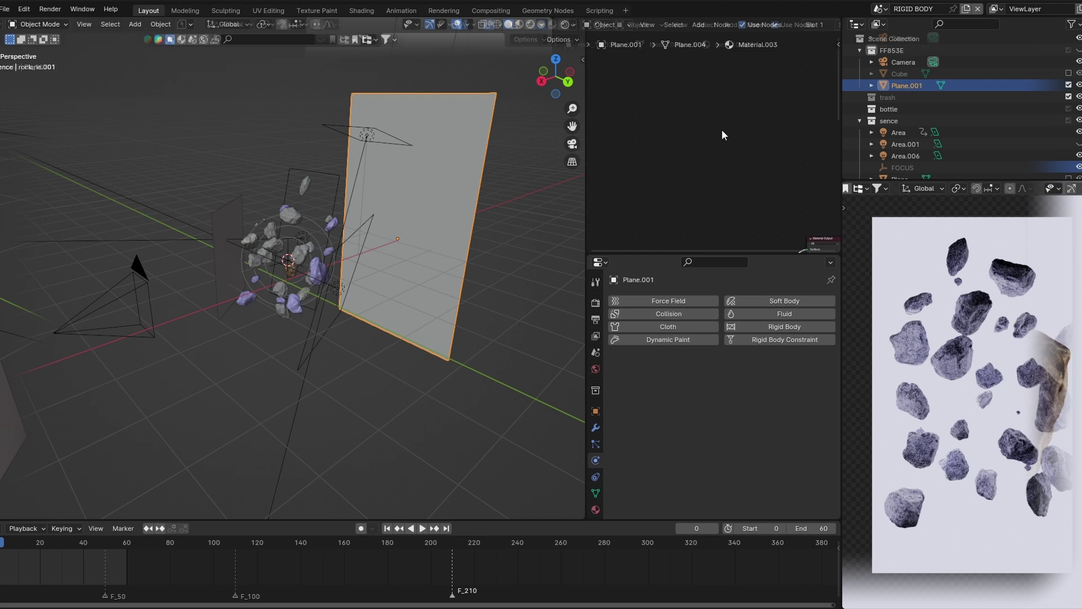
key("KP_Decimal")
scroll(725, 136, "up", 6)
middle_click_drag(739, 147, 707, 174)
scroll(680, 185, "up", 2)
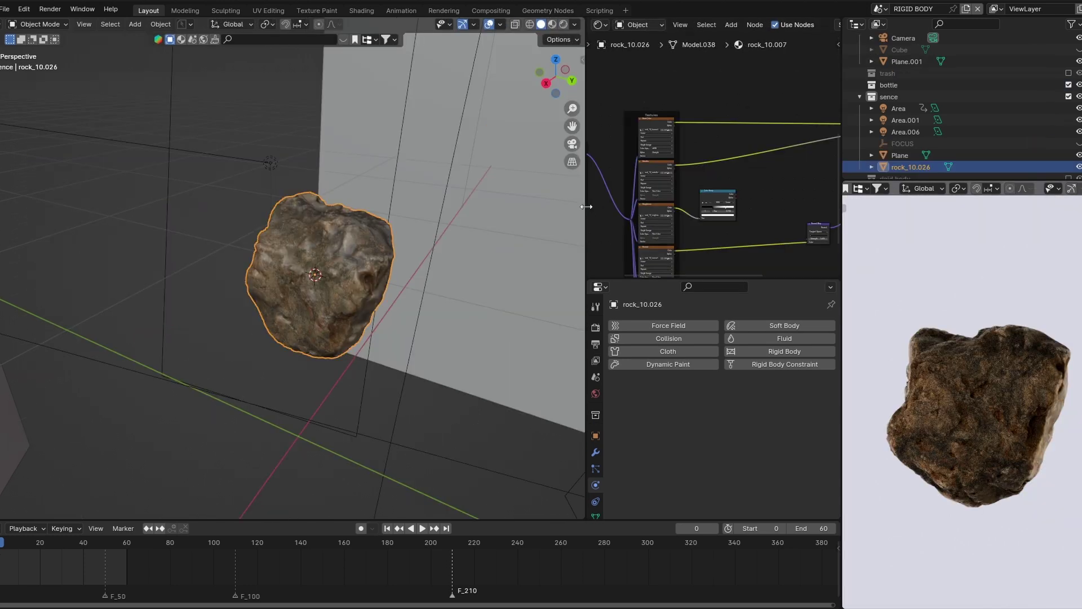
Insert a Color Ramp node on the colour link of the rock's first image texture, widening the shader editor for room
left_click_drag(586, 207, 553, 208)
scroll(686, 160, "up", 2)
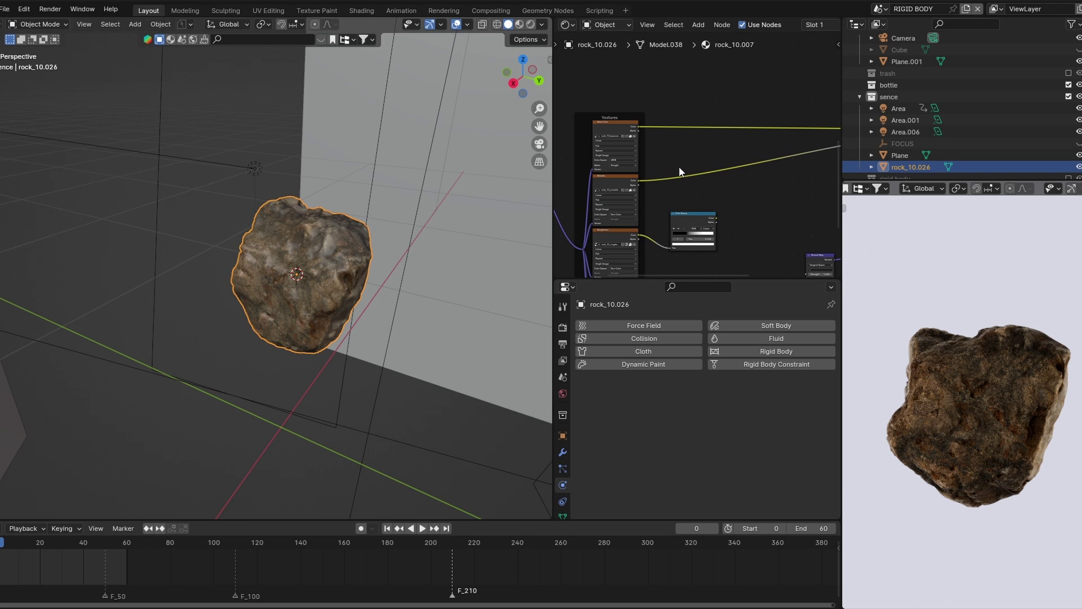
scroll(678, 165, "up", 1)
key("shift+a")
left_click(736, 149)
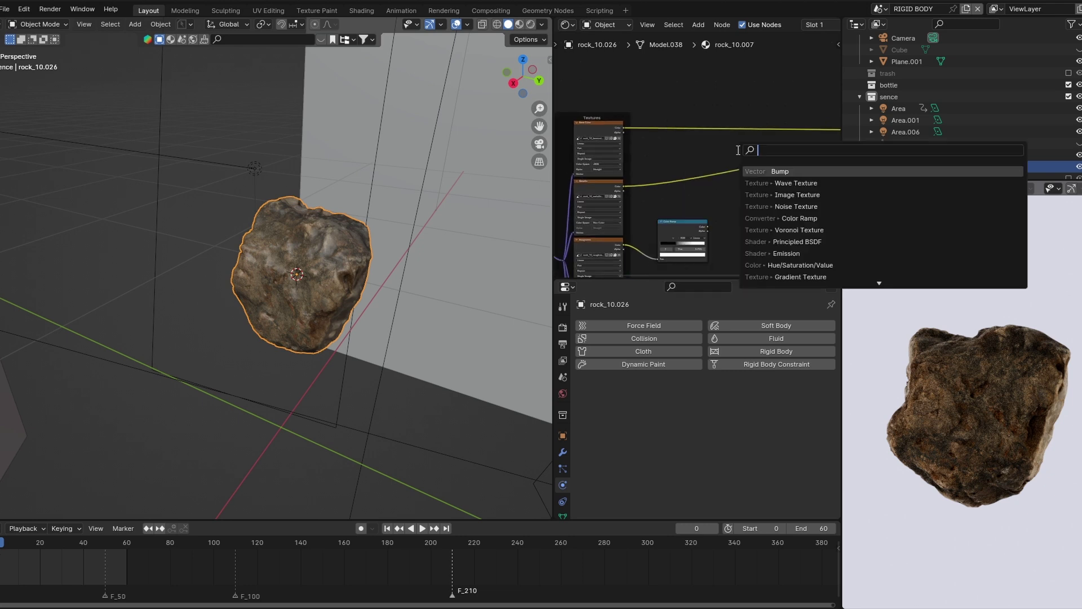
type("c")
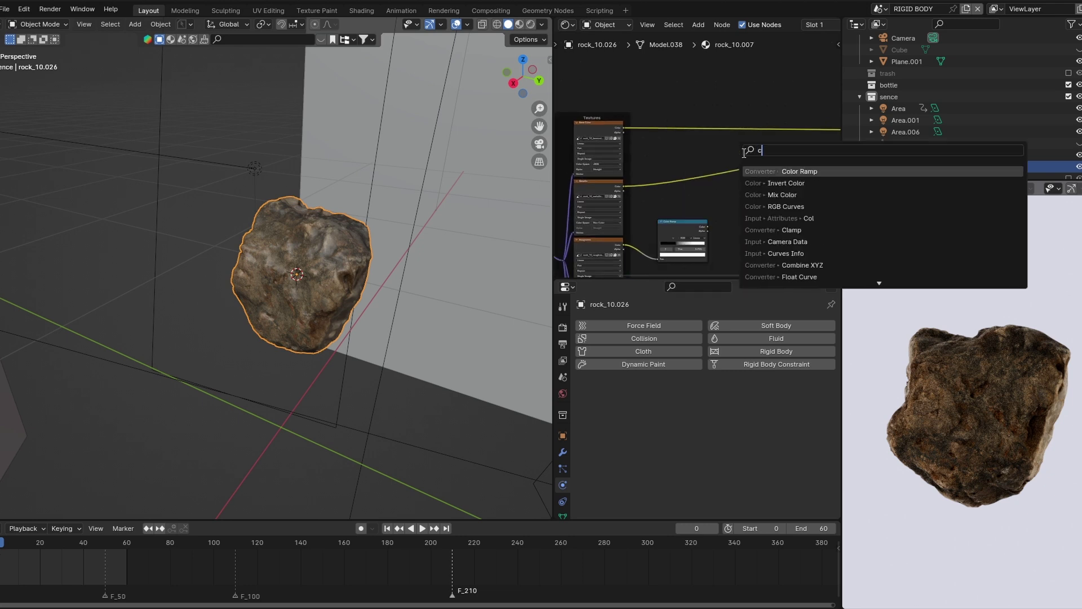
left_click(784, 171)
left_click(727, 133)
Add a middle stop to the new Color Ramp and move it to position 0.177
scroll(706, 131, "up", 2)
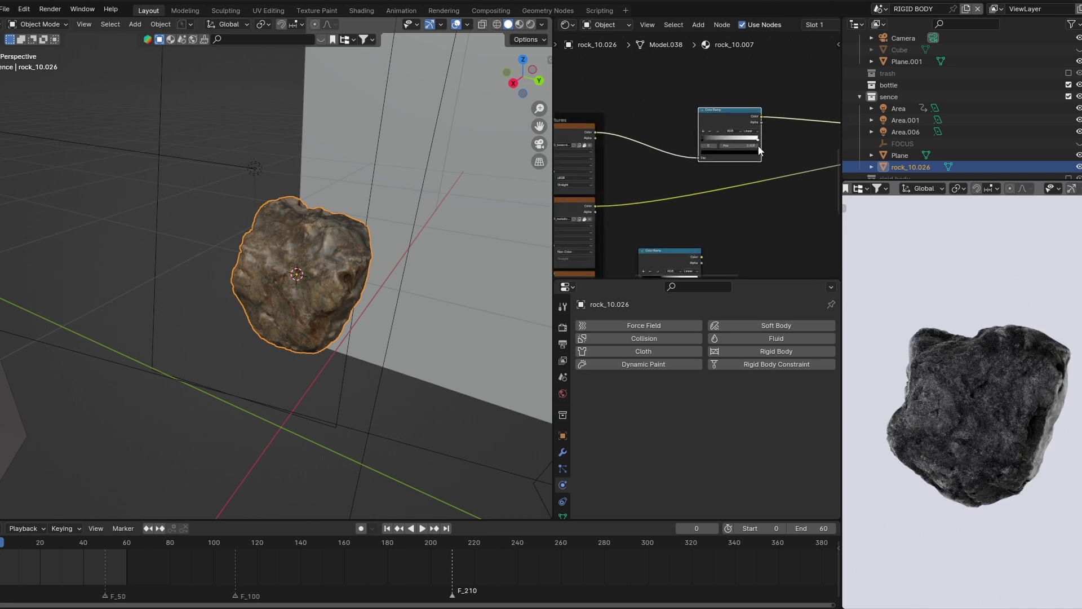
scroll(758, 147, "up", 1)
left_click_drag(748, 112, 715, 110)
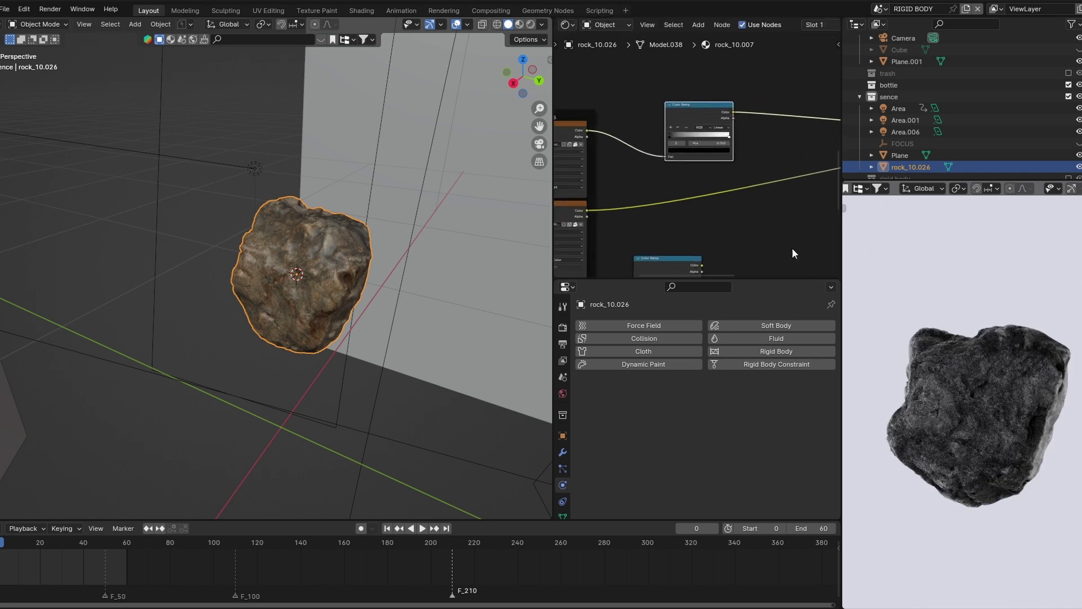
scroll(648, 141, "up", 2)
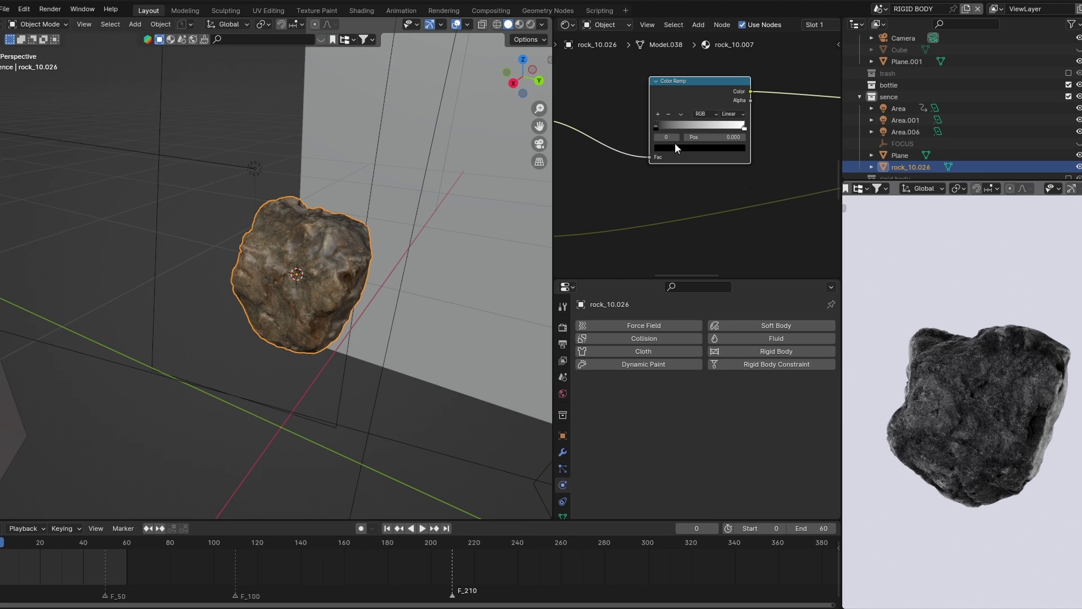
left_click(657, 114)
left_click_drag(700, 129, 670, 133)
scroll(671, 169, "up", 2)
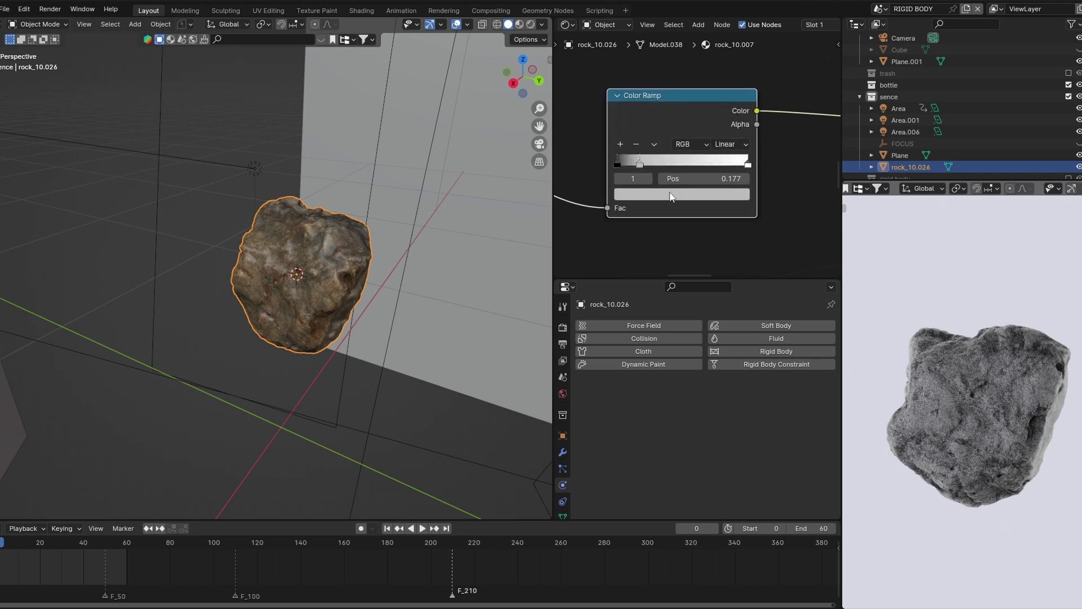
Colour the stop at 0.177 light lilac, F5DFFF
left_click(671, 194)
left_click_drag(739, 235, 739, 208)
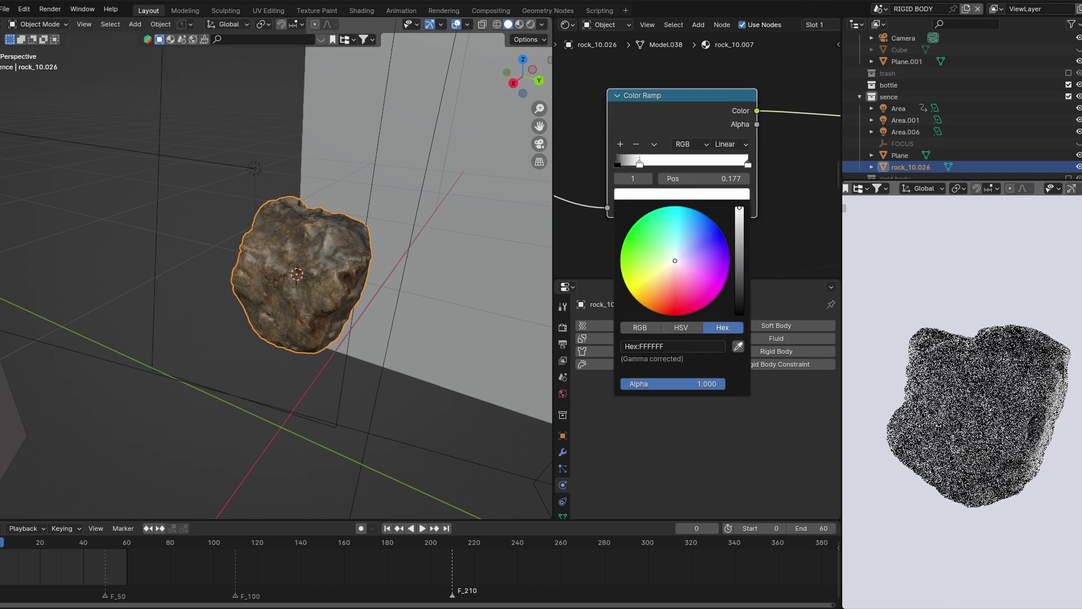
left_click(682, 259)
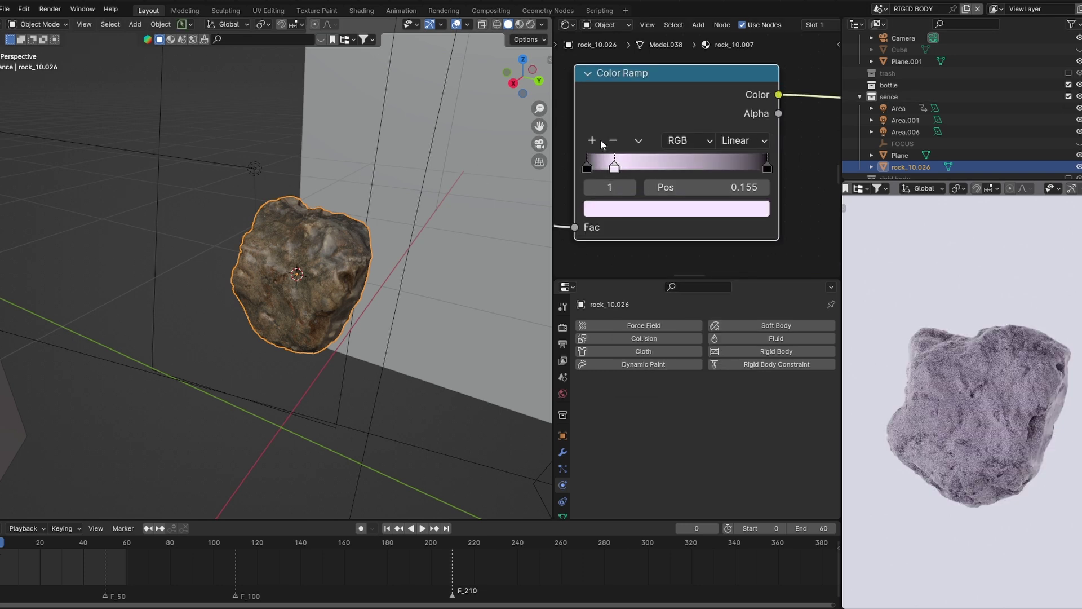
Add two Color Ramp stops, one near the dark end and one at 0.414, and colour the latter blue with hue 0.666
left_click(597, 142)
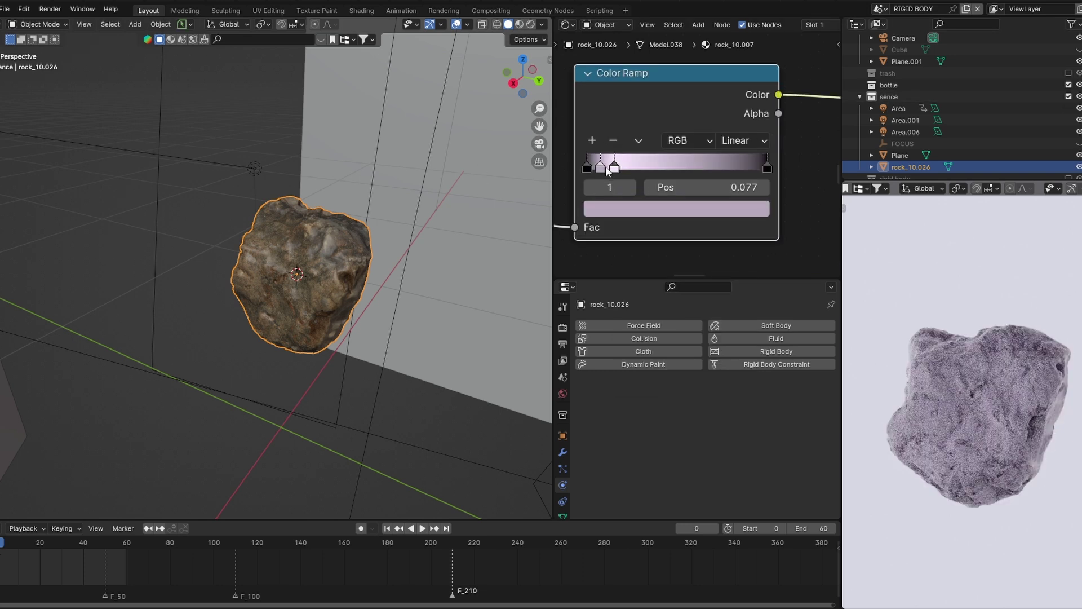
left_click_drag(609, 168, 736, 182)
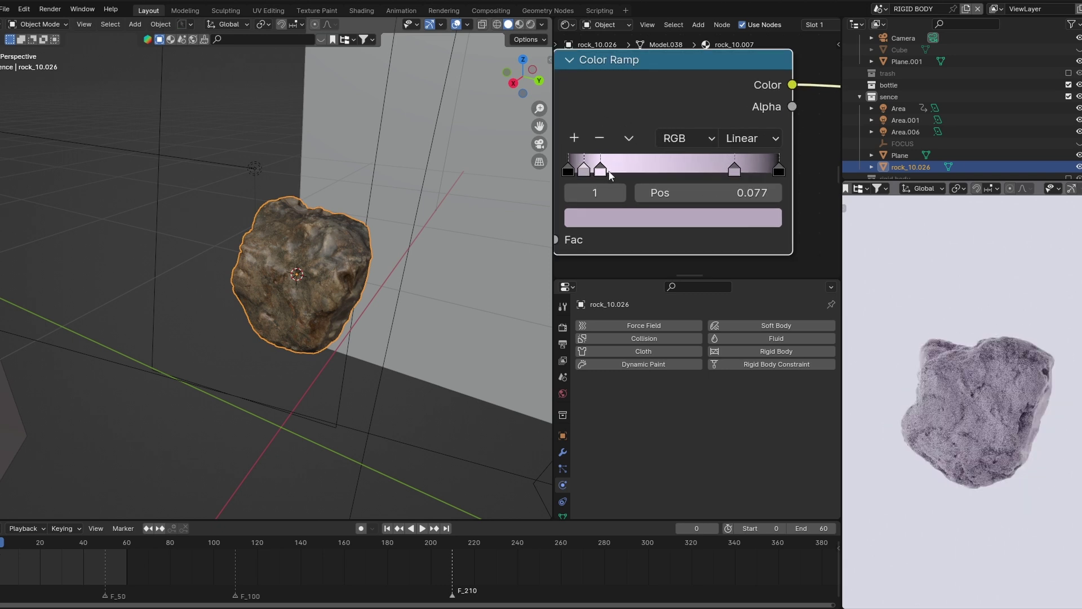
left_click_drag(589, 170, 661, 181)
left_click(666, 217)
left_click(735, 277)
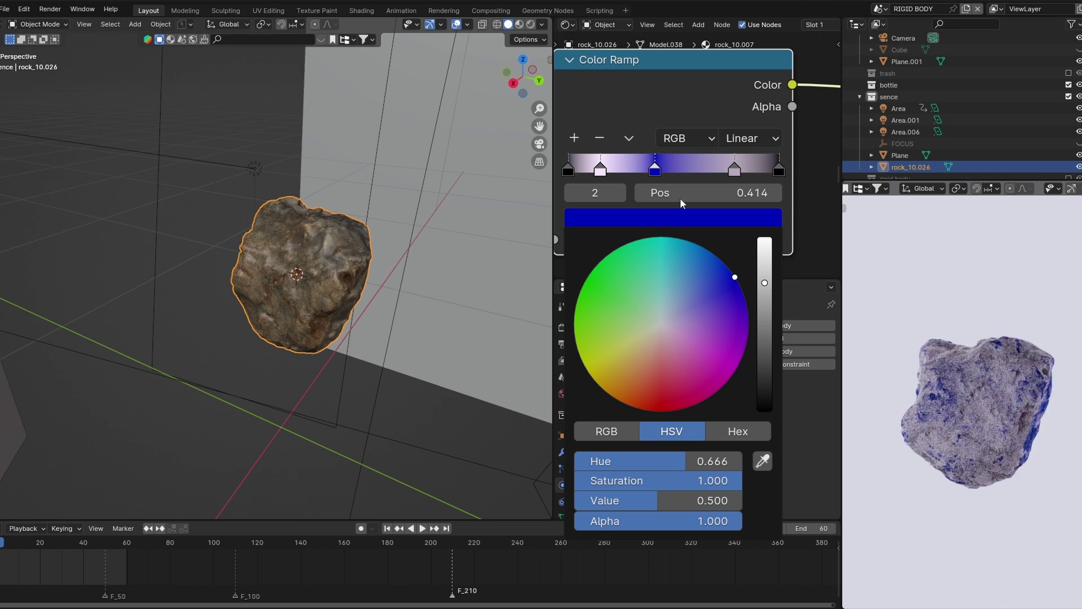
Recolour the light Color Ramp stop at 0.150 to a pale lavender
left_click(673, 220)
left_click_drag(704, 299, 679, 275)
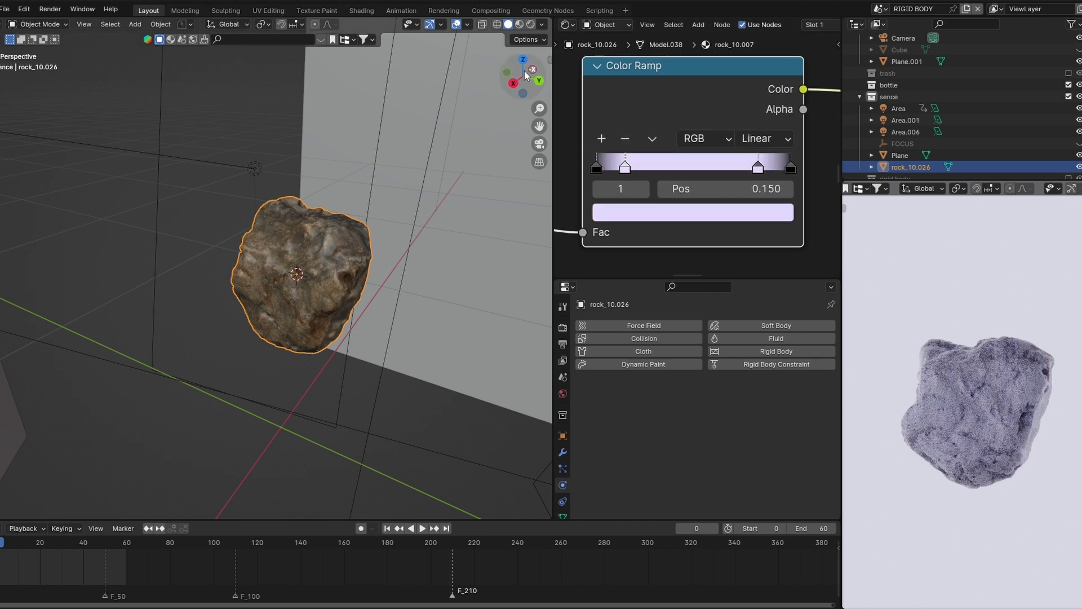
Add Rigid Body physics to rock_10.026 and expand its settings
left_click(773, 355)
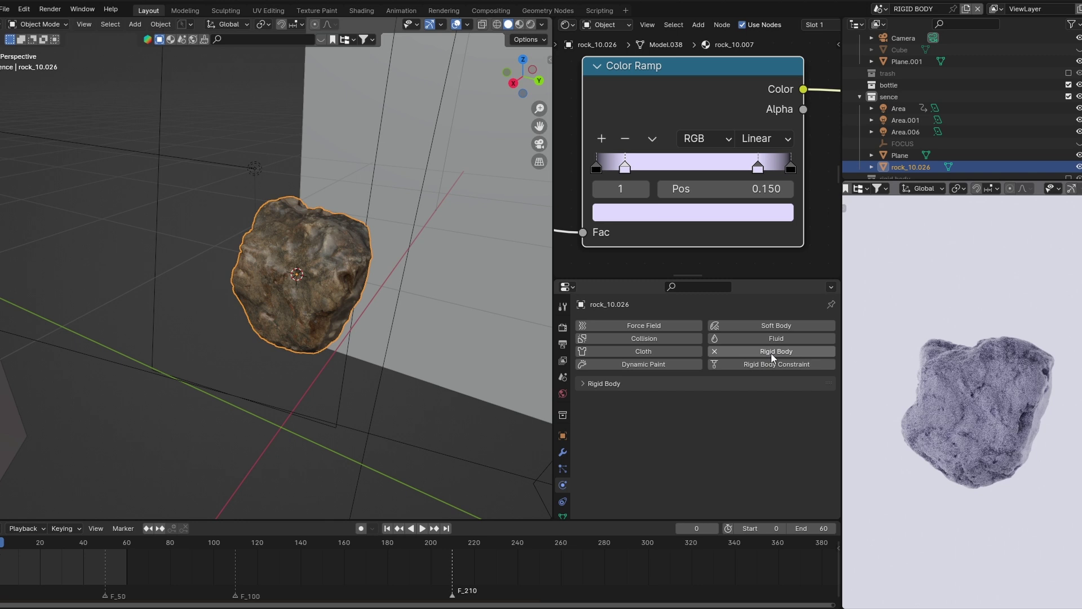
left_click(582, 384)
scroll(592, 374, "down", 2)
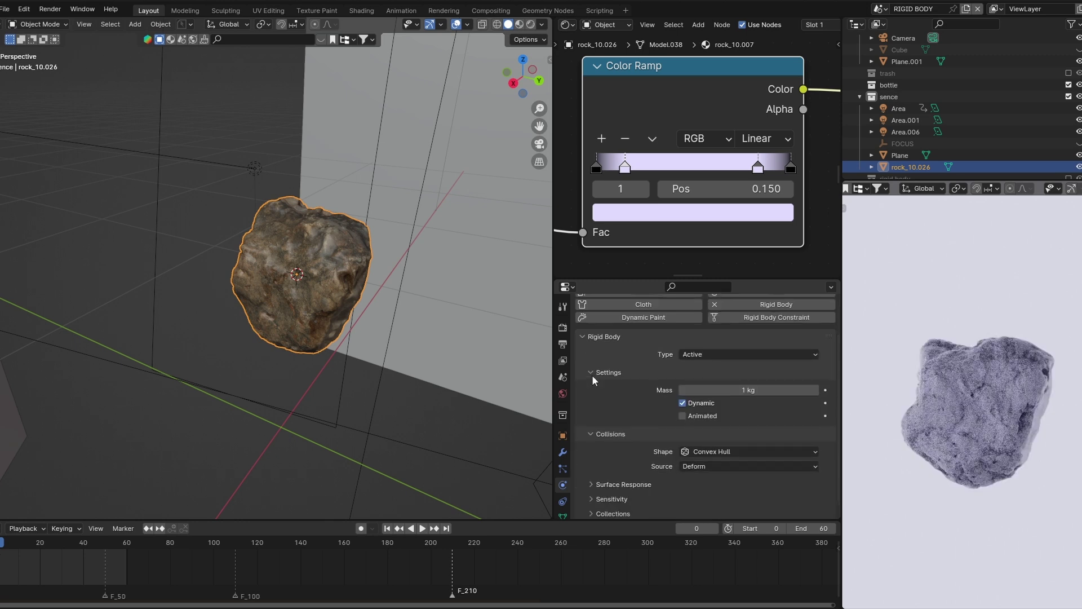
scroll(724, 354, "down", 1)
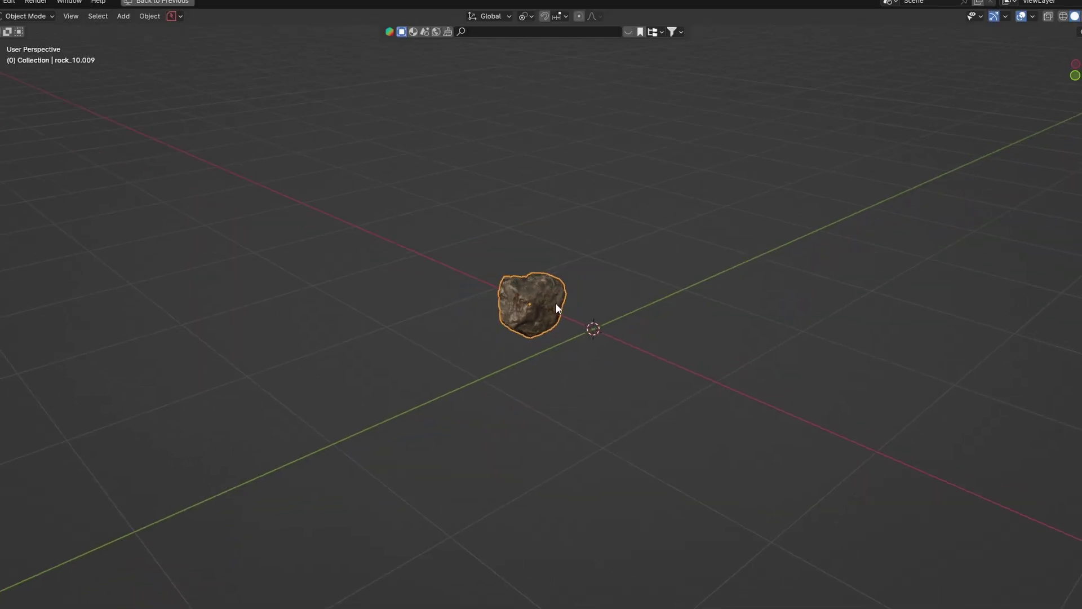
Play the rigid body simulation of rock_10.009, return to frame 0 and restore the multi-editor layout
key("space")
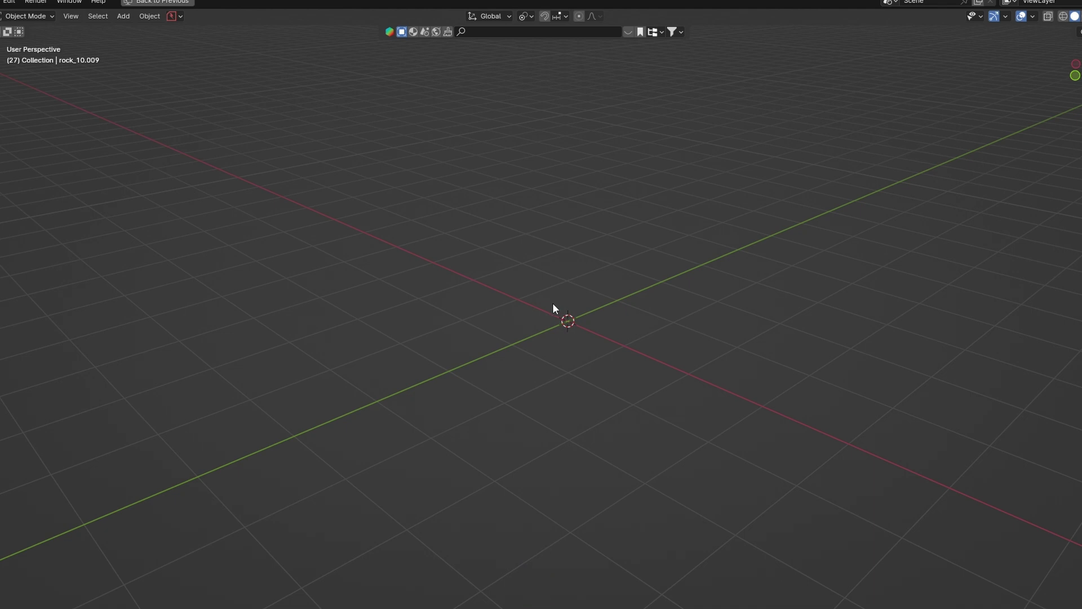
key("ctrl+space")
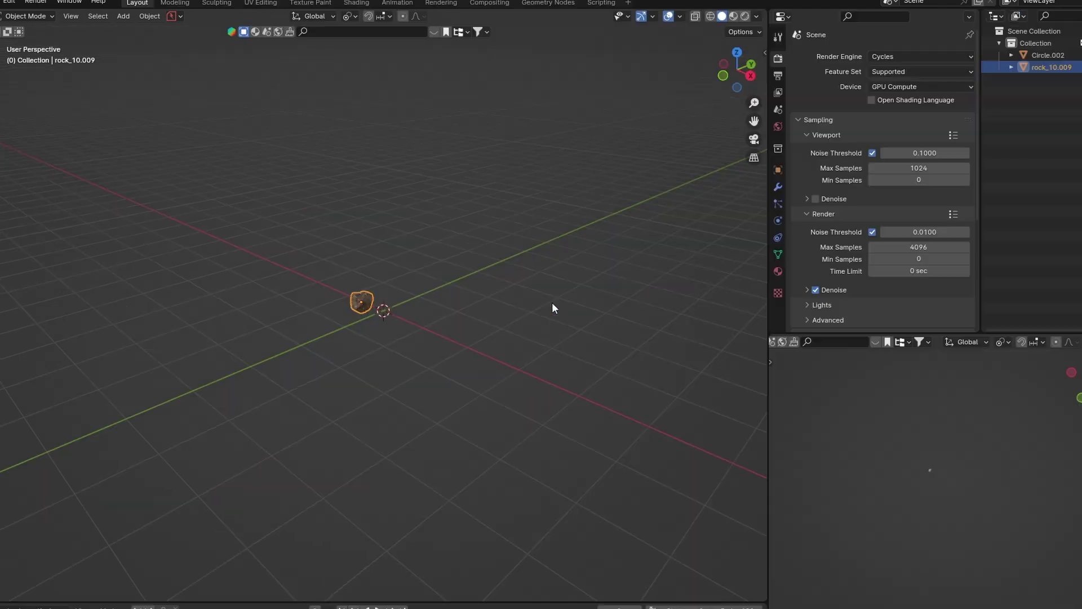
scroll(552, 302, "up", 5)
scroll(391, 302, "up", 2)
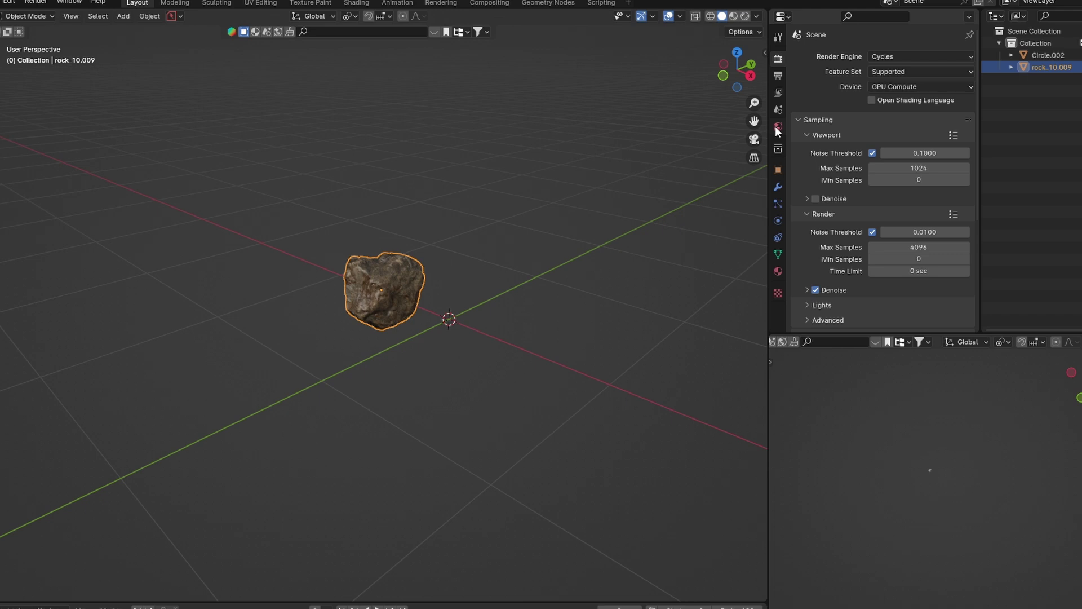
Turn off the scene's gravity and play rock_10.009's rigid body simulation in a maximized 3D viewport
left_click(778, 109)
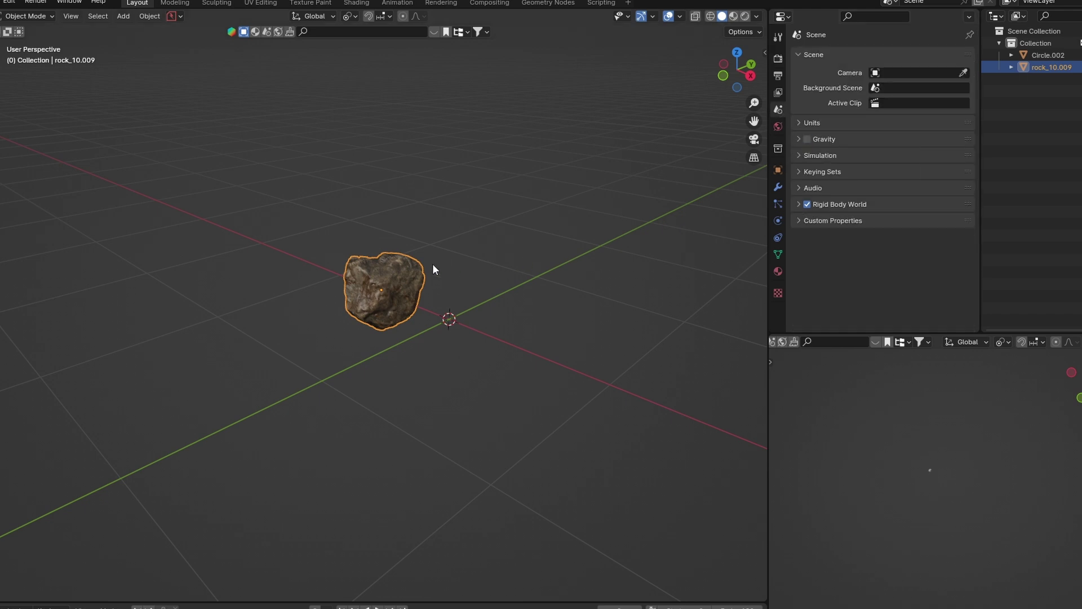
key("ctrl+alt+space")
scroll(553, 266, "down", 6)
key("space")
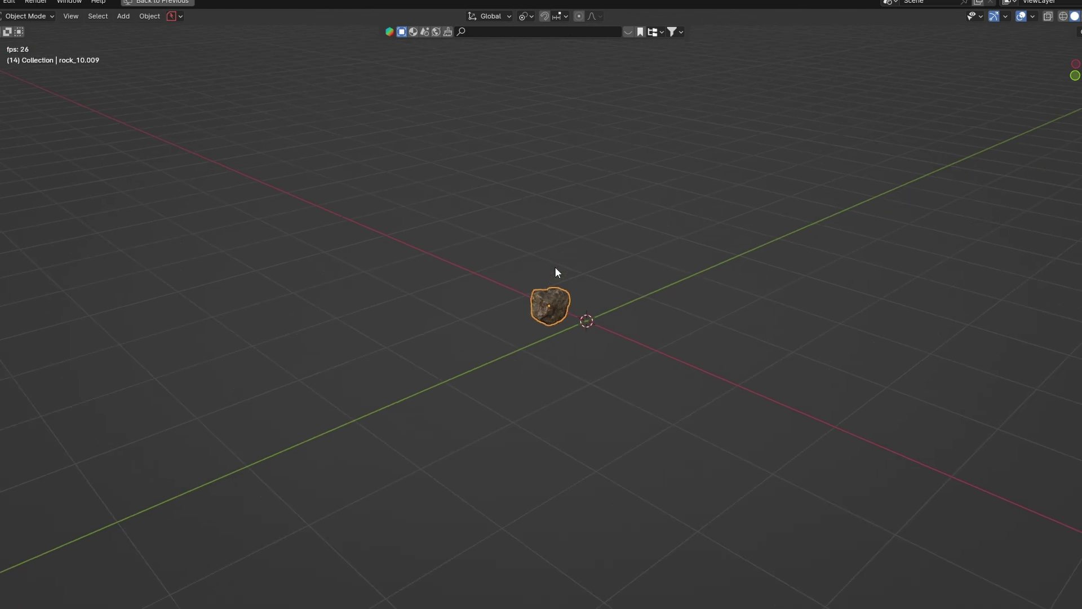
scroll(554, 266, "up", 3)
middle_click_drag(580, 280, 263, 290)
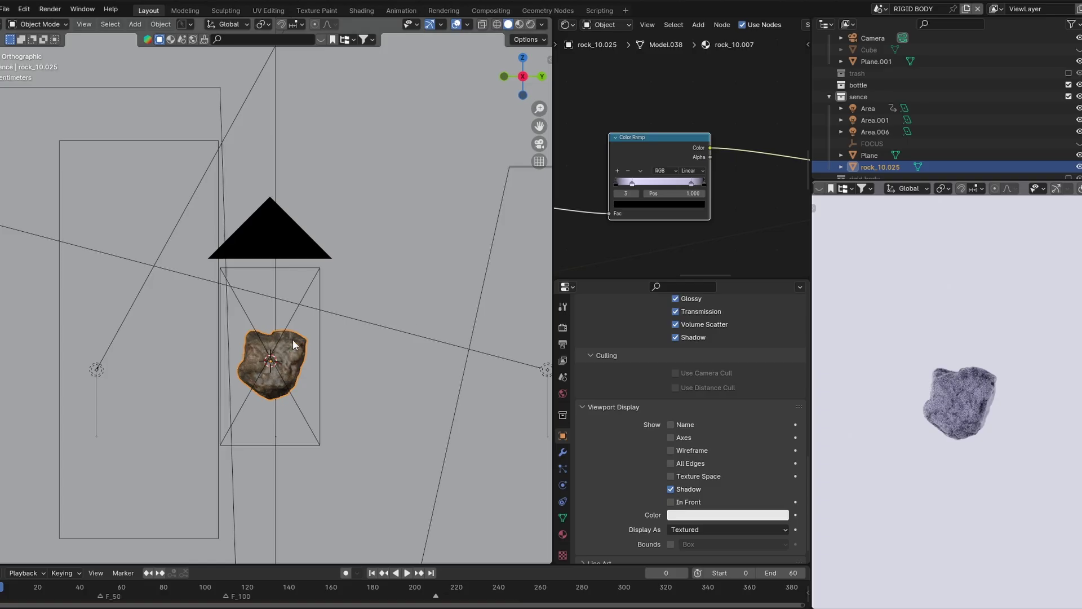
Duplicate rock_10.025 to its upper left and upper right, turning the copies freely to different orientations
key("shift+d")
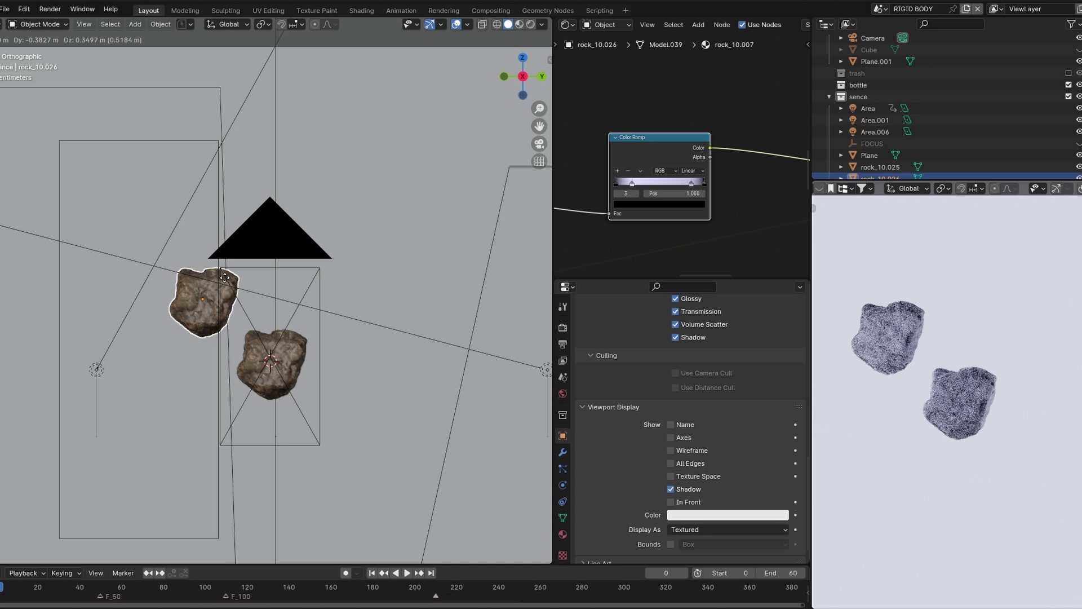
key("shift+d")
left_click(330, 237)
key("r")
key("r")
left_click(333, 272)
Duplicate the upper-right rock below and to the right of the central rock, and rotate the copy freely
key("shift+d")
left_click(417, 401)
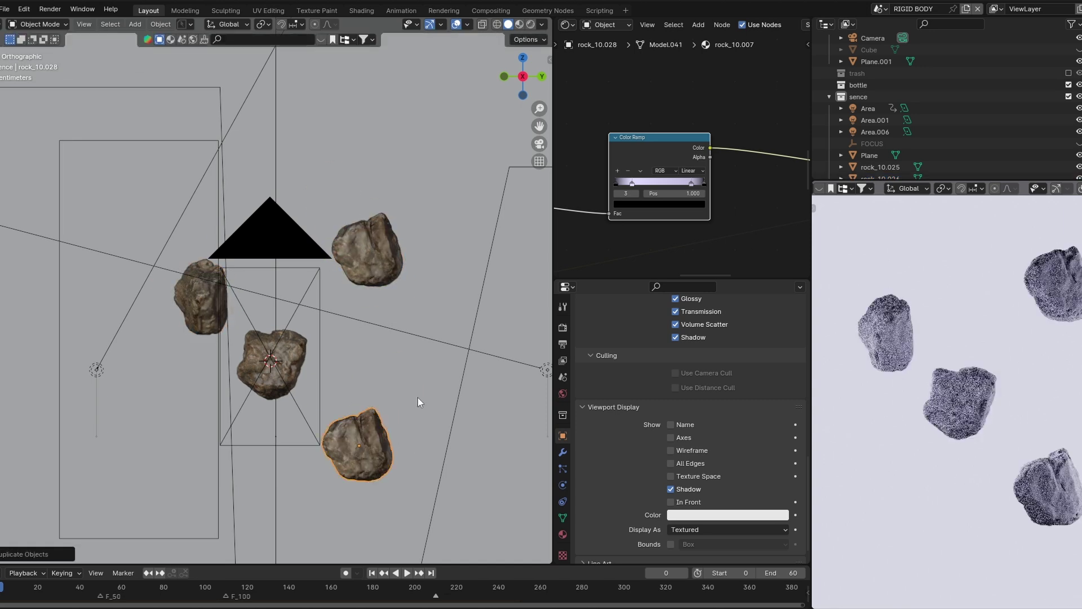
key("r")
key("r")
left_click(375, 445)
Duplicate the lower-right rock to the lower left of the group, rotate it freely and shrink it to a small pebble
middle_click_drag(385, 435, 463, 365, "shift")
key("shift+d")
left_click(268, 388)
key("r")
key("r")
left_click(372, 473)
key("s")
left_click(271, 403)
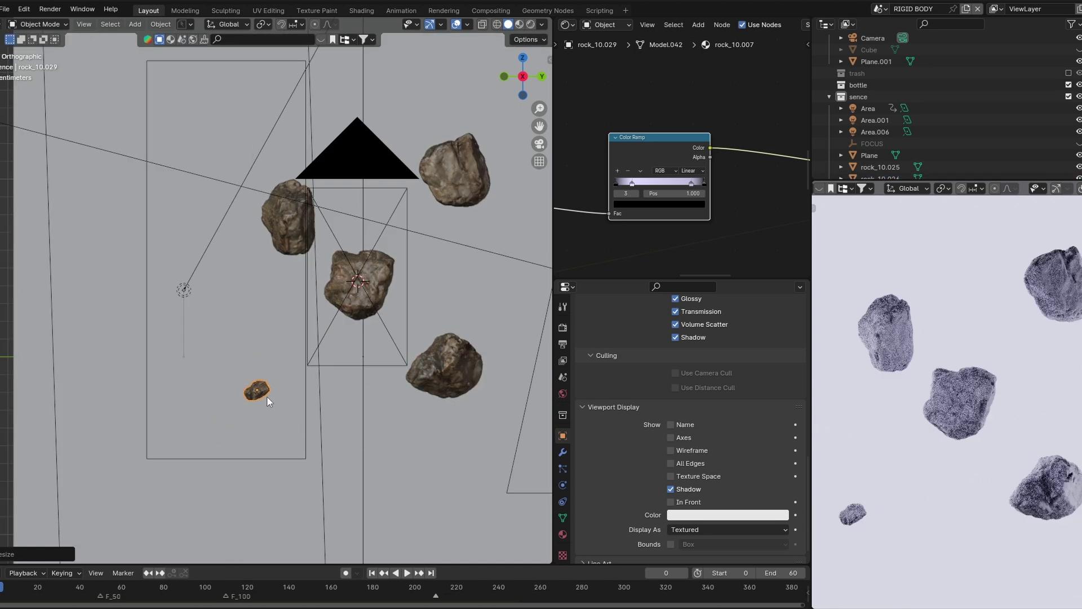
Duplicate the small pebble, enlarge the copy to a full-size rock, and move and rotate it at the group's upper left
key("shift+d")
key("s")
left_click(398, 231)
key("g")
left_click(249, 167)
key("r")
key("r")
left_click(277, 203)
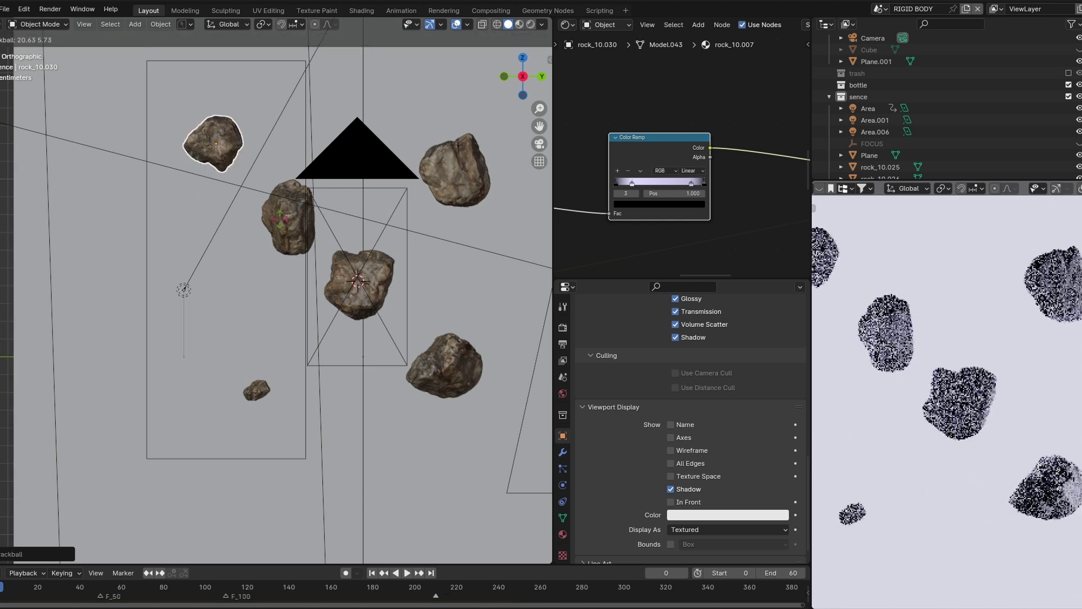
key("s")
left_click(306, 232)
Duplicate the lower-left pebble to the right of the central rock, scale the copy down further and rotate it
middle_click_drag(306, 232, 285, 219, "shift")
left_click(237, 377)
key("shift+d")
left_click(464, 252)
key("s")
left_click(480, 293)
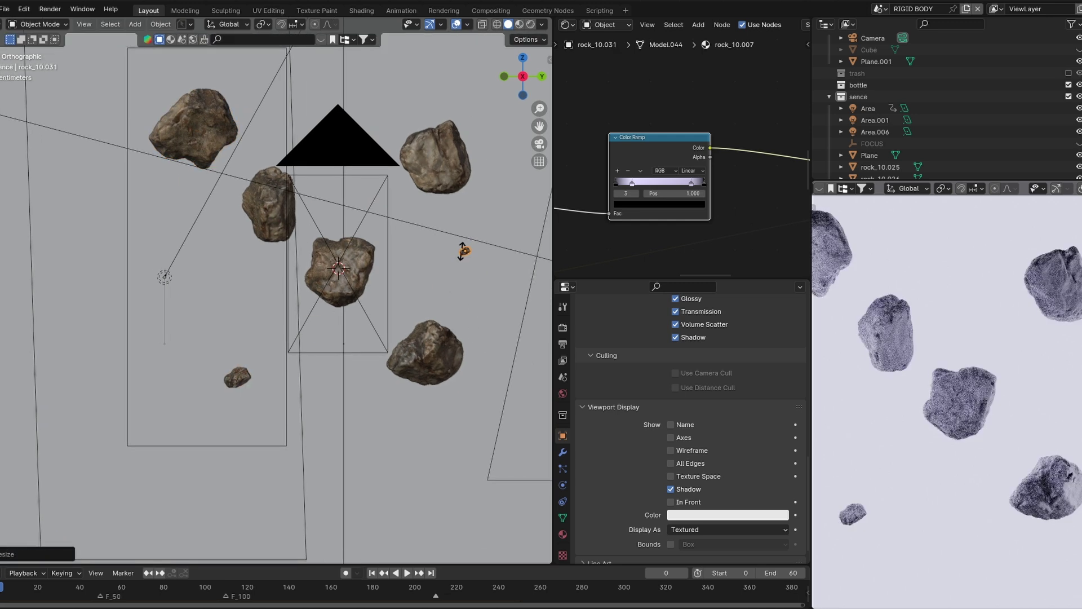
key("r")
key("r")
In top view, spread the two overlapping rocks at the rear apart, one to each side of the central rock
middle_click_drag(454, 237, 383, 133, "shift")
left_click(339, 192)
key("g")
left_click(294, 218)
left_click(342, 192)
key("g")
left_click(405, 217)
In top view, reposition the central rock, the small pebble and the overlapping front rocks so that they are spread apart
left_click(335, 249)
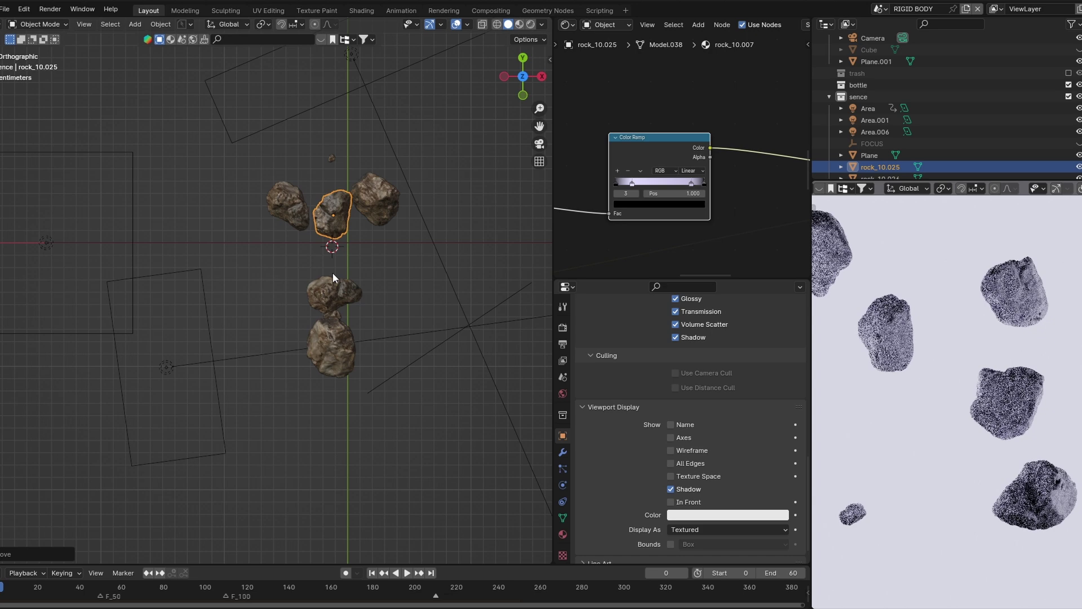
left_click(373, 302)
left_click(330, 316)
key("g")
left_click(314, 329)
left_click(296, 272)
key("g")
left_click(291, 285)
In top view, place duplicated rocks at the right, left and front of the cluster, and rotate and reposition the front copy
left_click(334, 216)
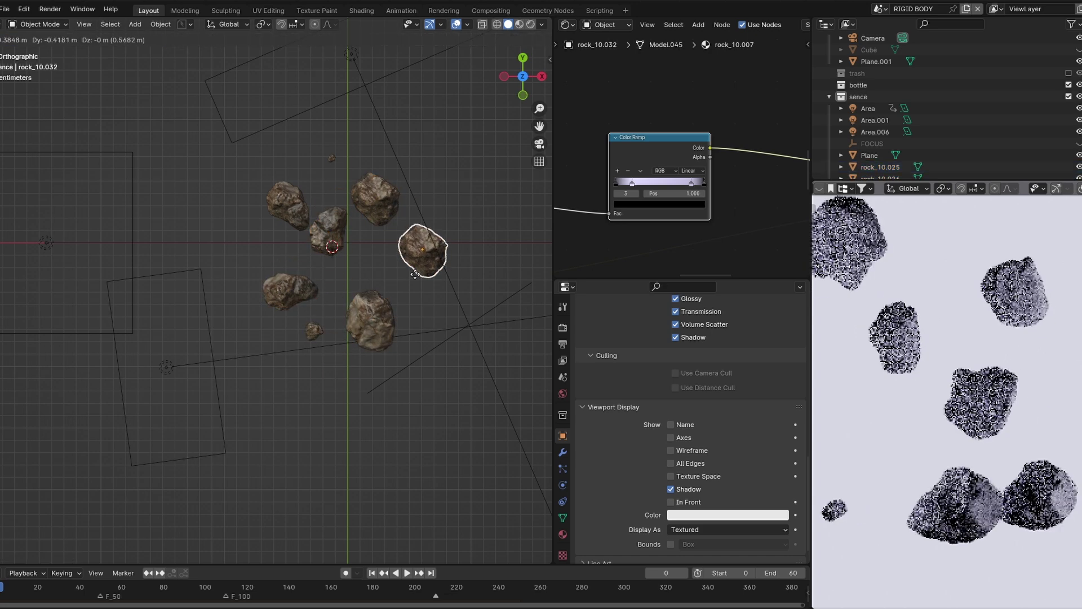
key("shift+d")
left_click(262, 262)
key("shift+d")
left_click(329, 398)
key("r")
key("r")
left_click(297, 376)
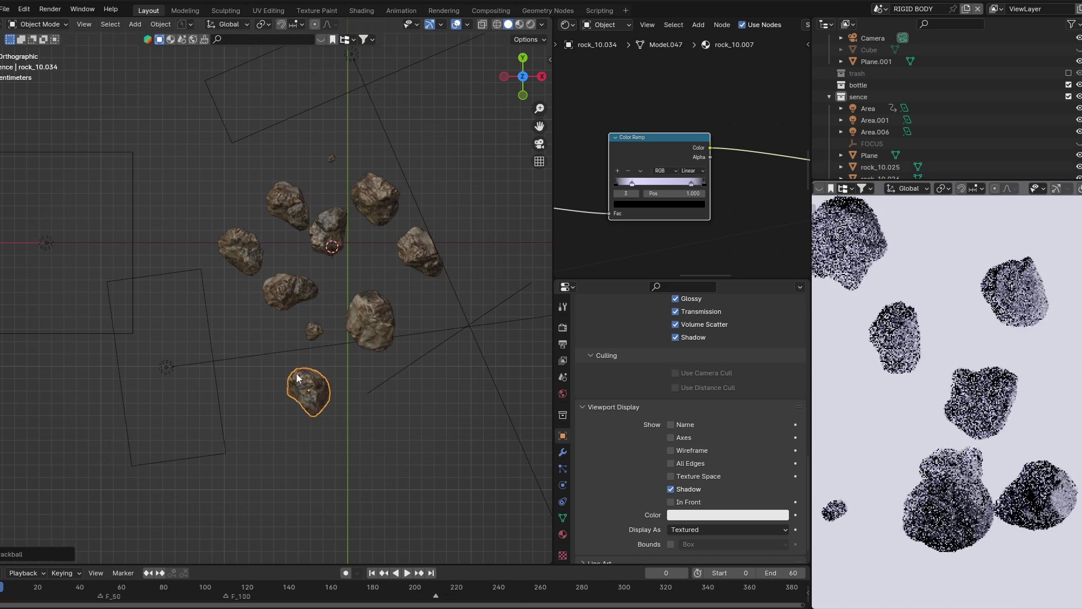
key("g")
left_click(283, 363)
key("g")
left_click(504, 276)
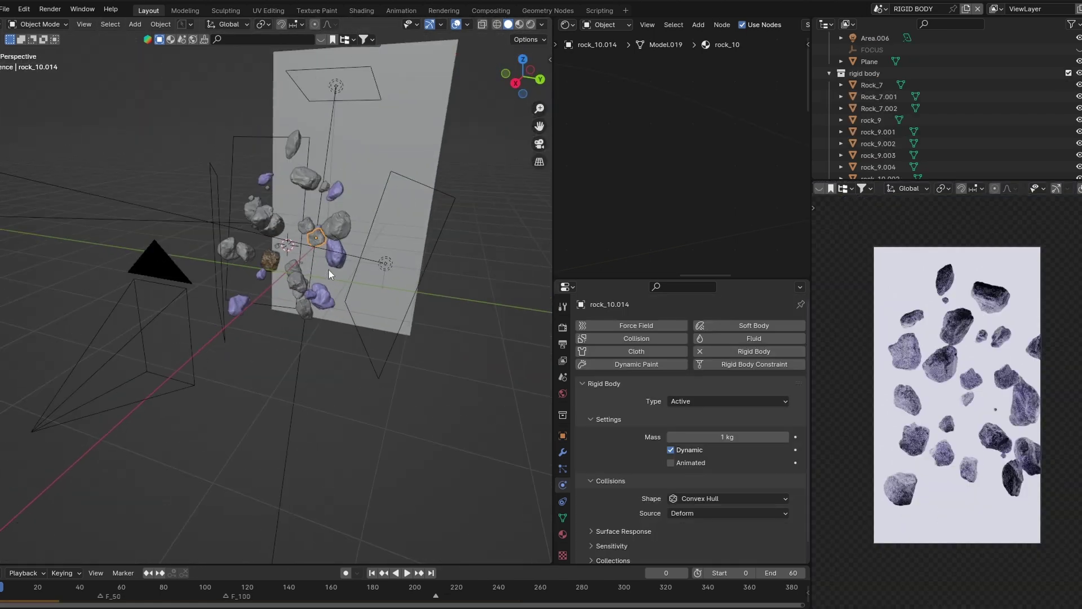
Play the rigid body simulation of the full rock group without any force field and return to frame 0
middle_click_drag(329, 272, 314, 291)
key("space")
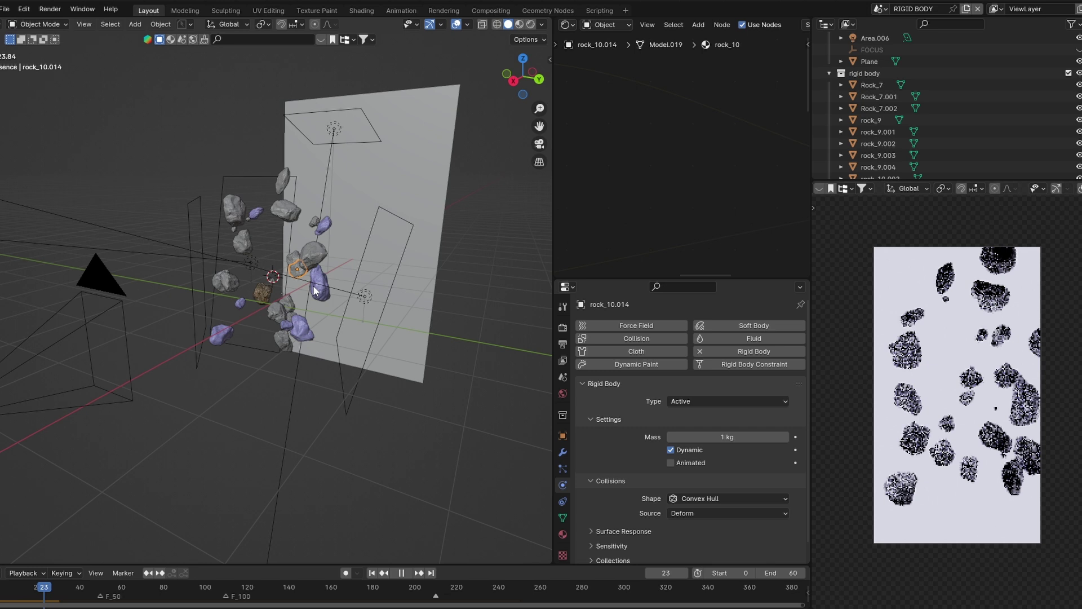
key("space")
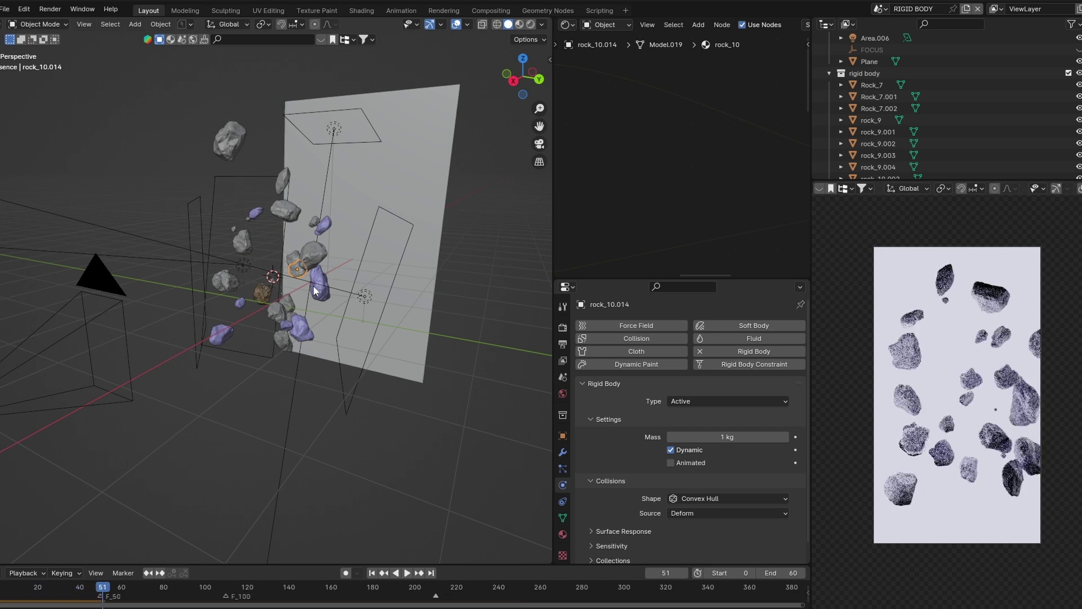
key("shift+Left")
Add a Force type force field at the 3D cursor in the centre of the rock group
middle_click_drag(314, 290, 245, 301)
key("shift+a")
mouse_move(251, 518)
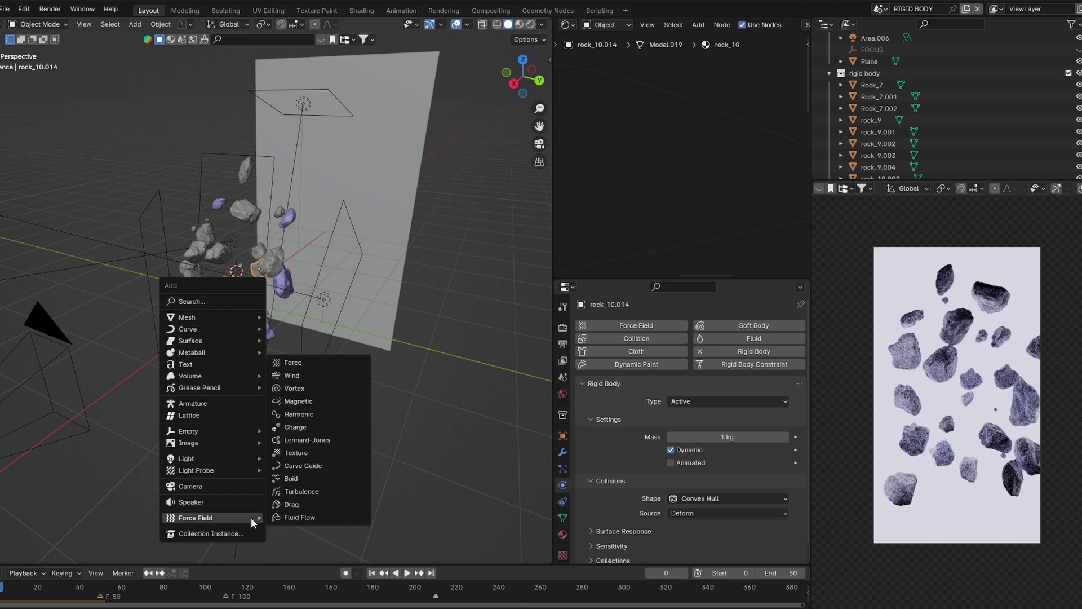
left_click(319, 364)
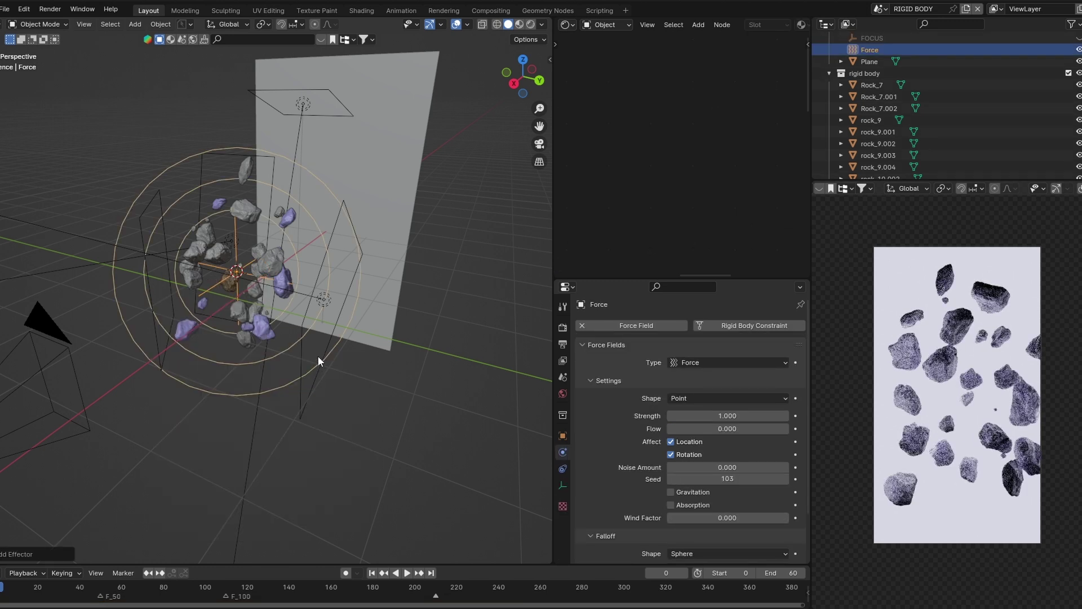
middle_click_drag(318, 361, 334, 350)
scroll(668, 396, "down", 1)
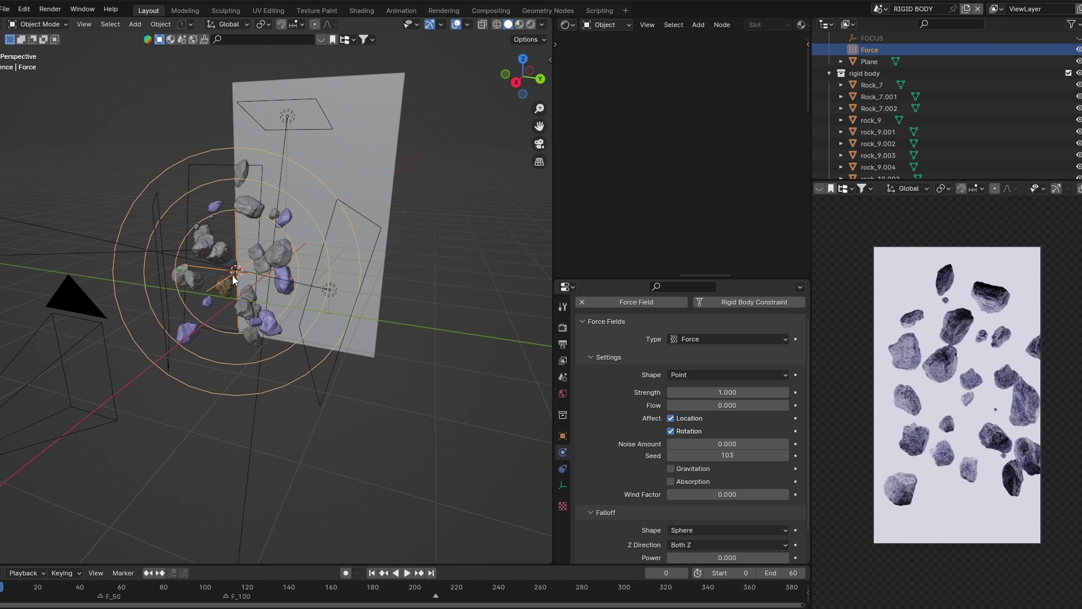
Set the force field's strength to -200 and play the simulation to examine how the rocks gather
left_click(714, 392)
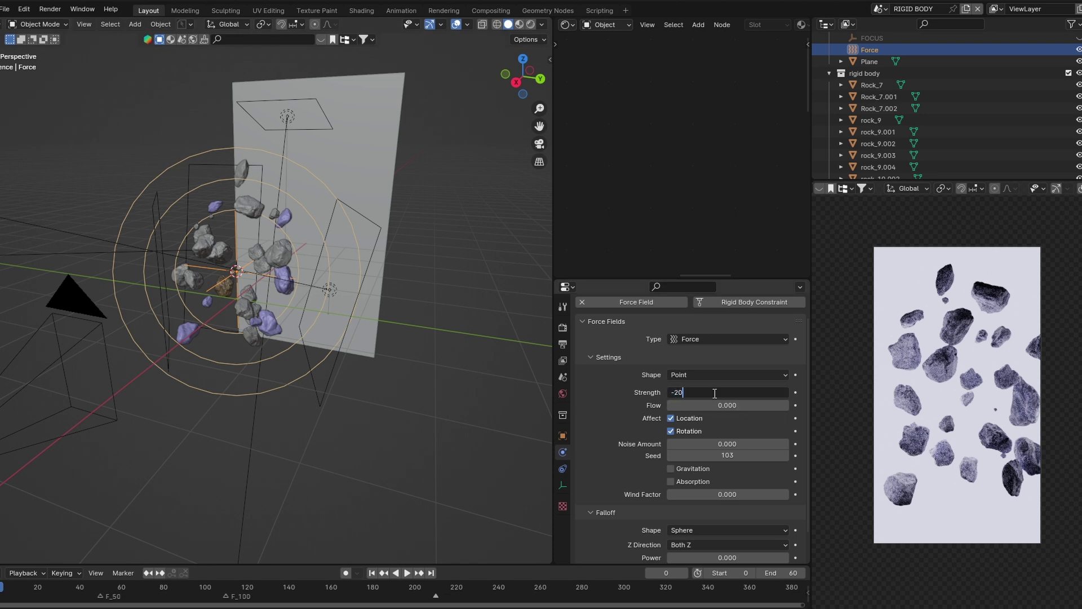
key("Return")
key("space")
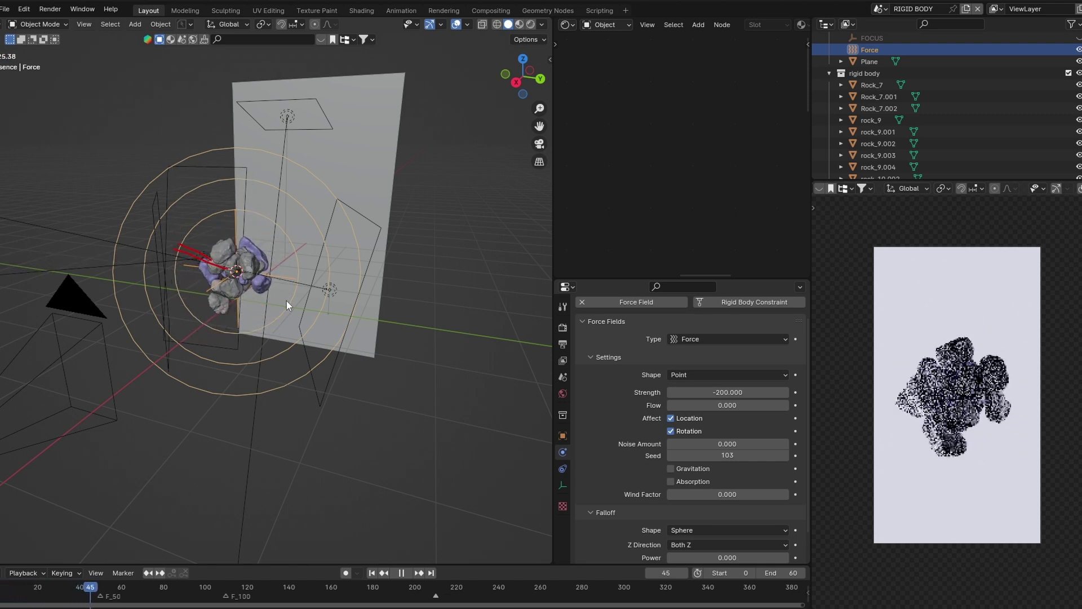
key("space")
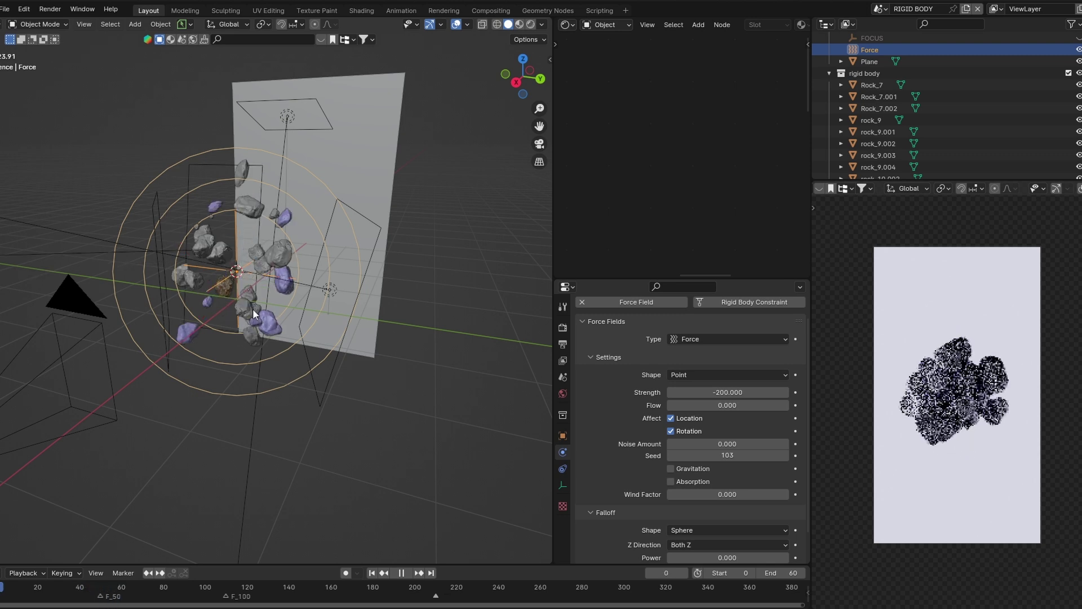
scroll(253, 309, "up", 5)
key("space")
middle_click_drag(253, 300, 216, 324)
scroll(227, 323, "down", 3)
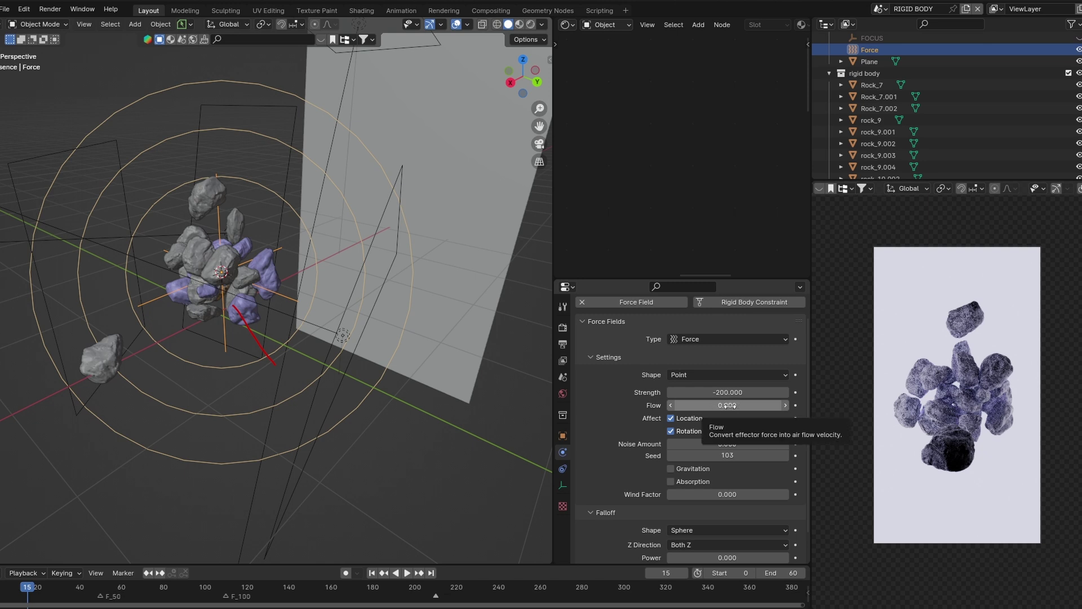
Set the force field's Flow to 0.2 and replay the simulation from the first frame
type("0.2")
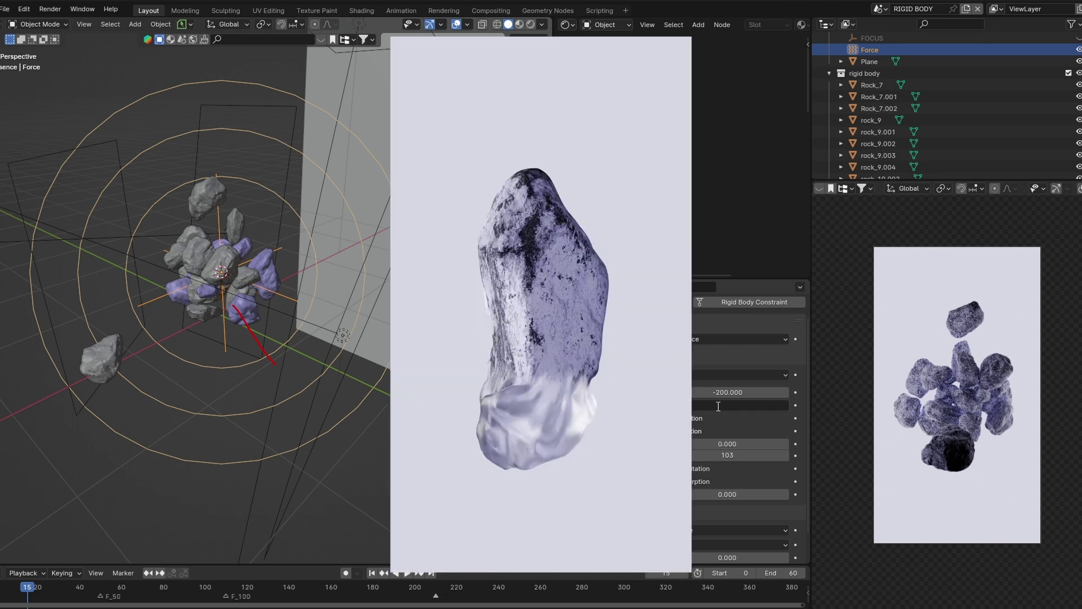
key("Return")
key("shift+Left")
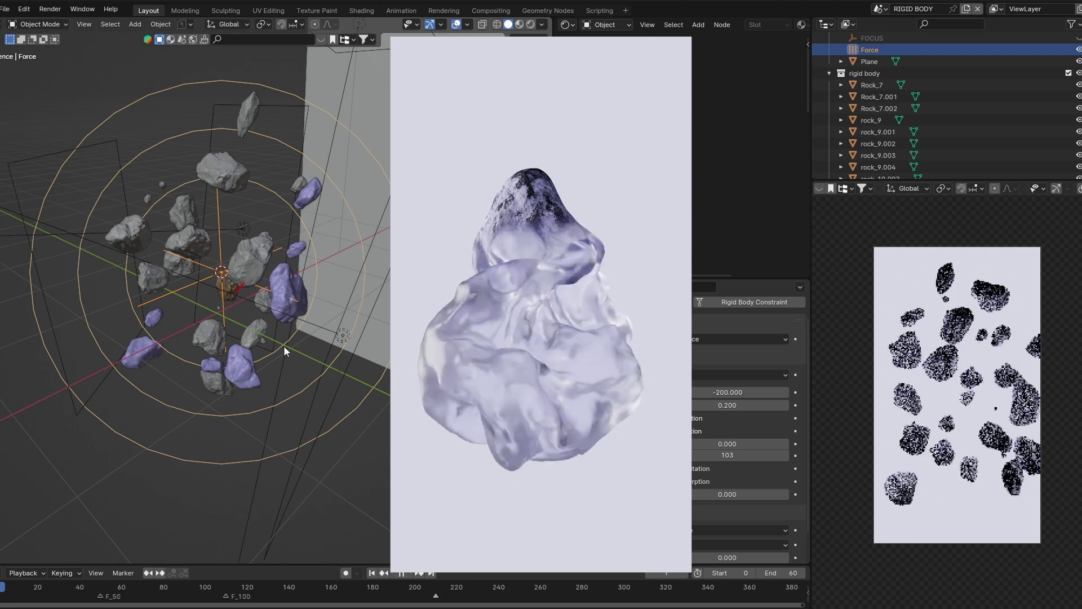
key("space")
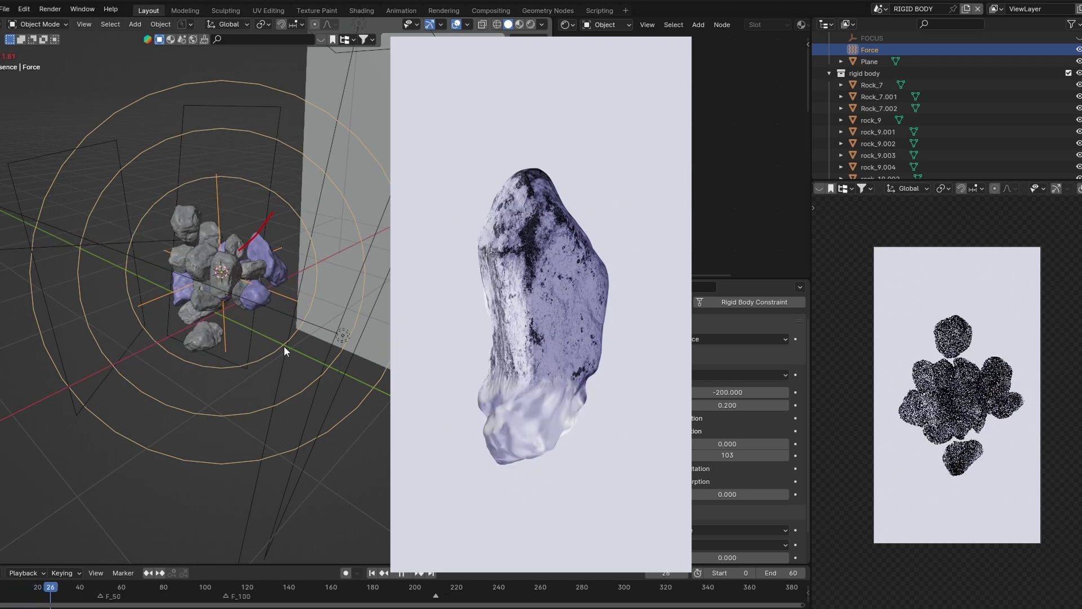